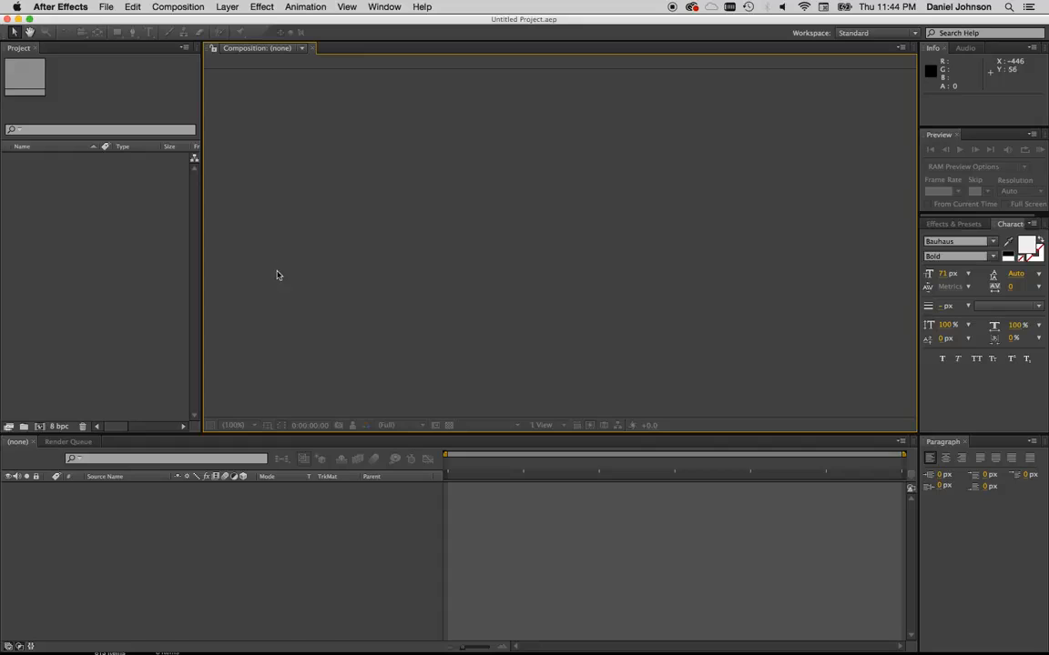
Create a new 960 × 540 px composition at 24 frames per second lasting 10 seconds
left_click(169, 8)
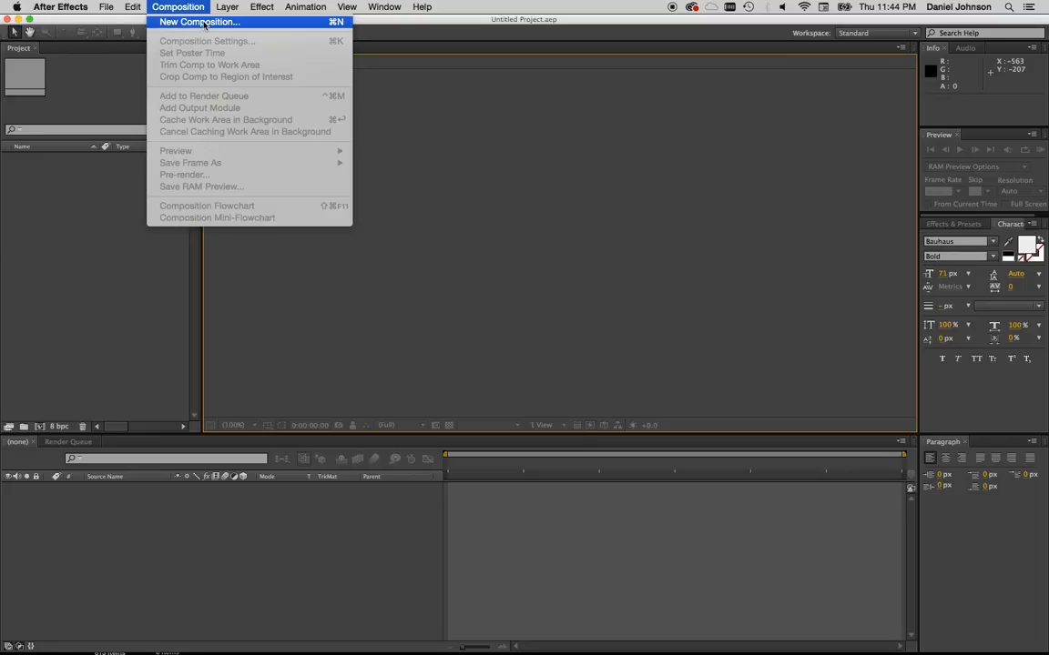
left_click(204, 23)
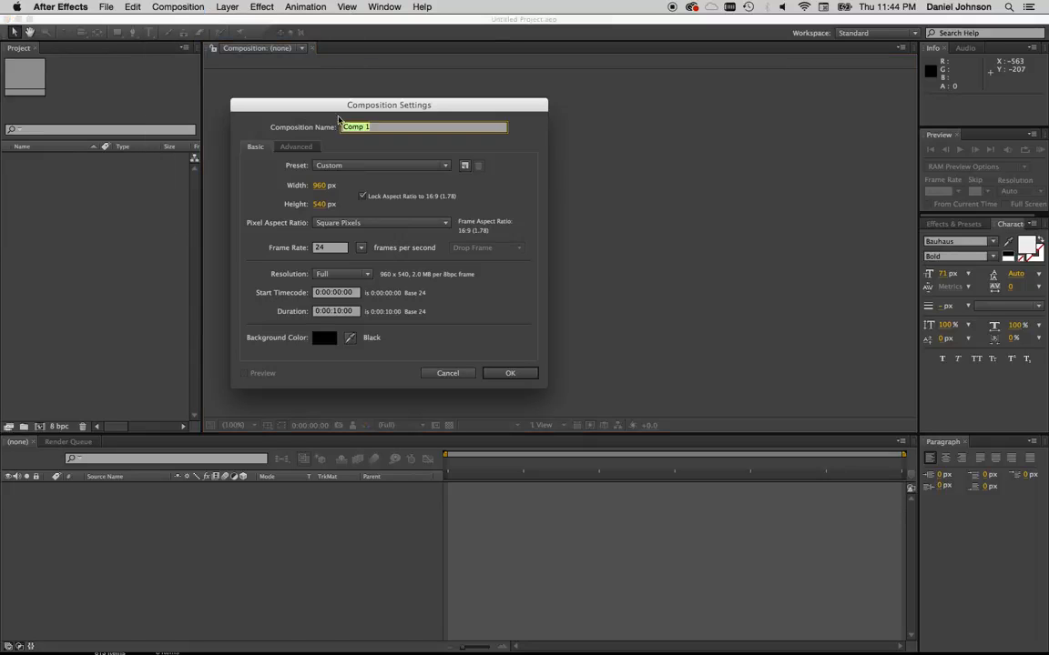
left_click_drag(335, 109, 285, 98)
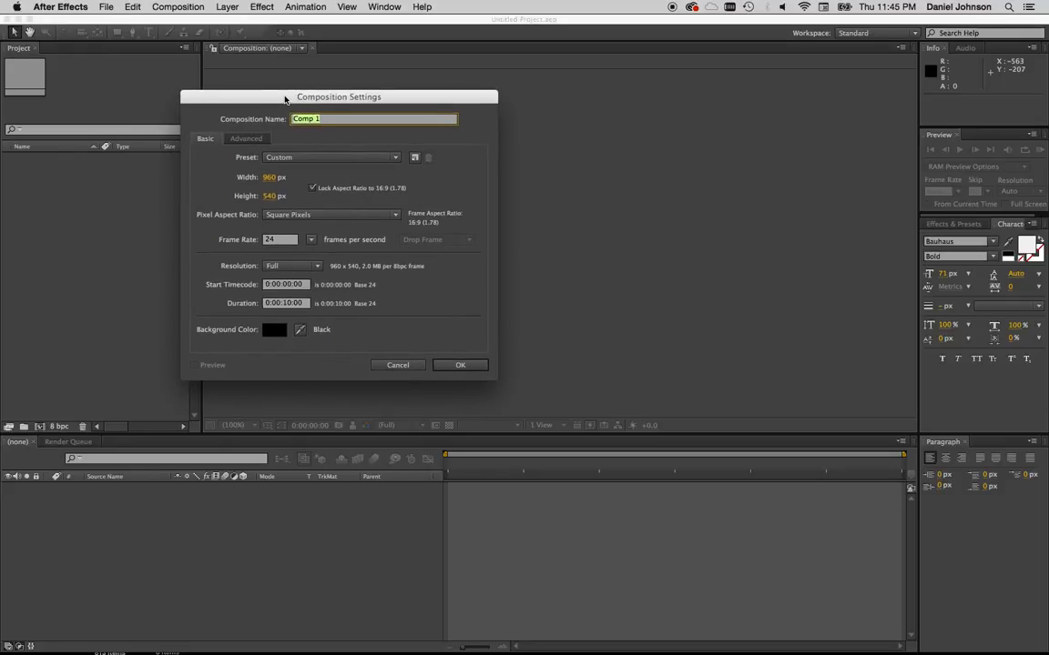
left_click(331, 160)
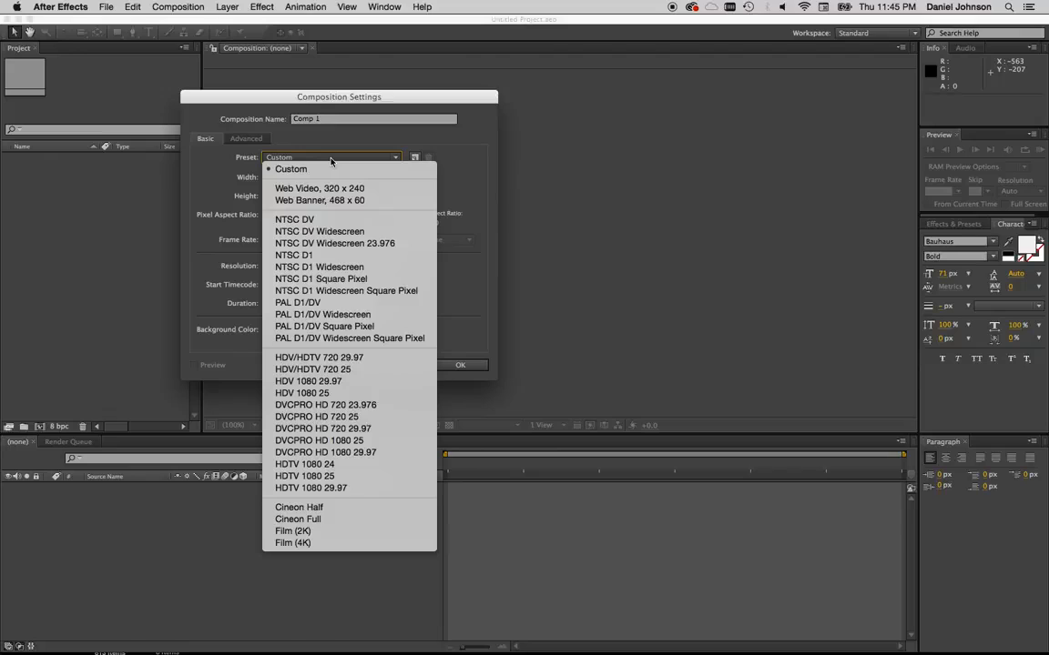
left_click(320, 133)
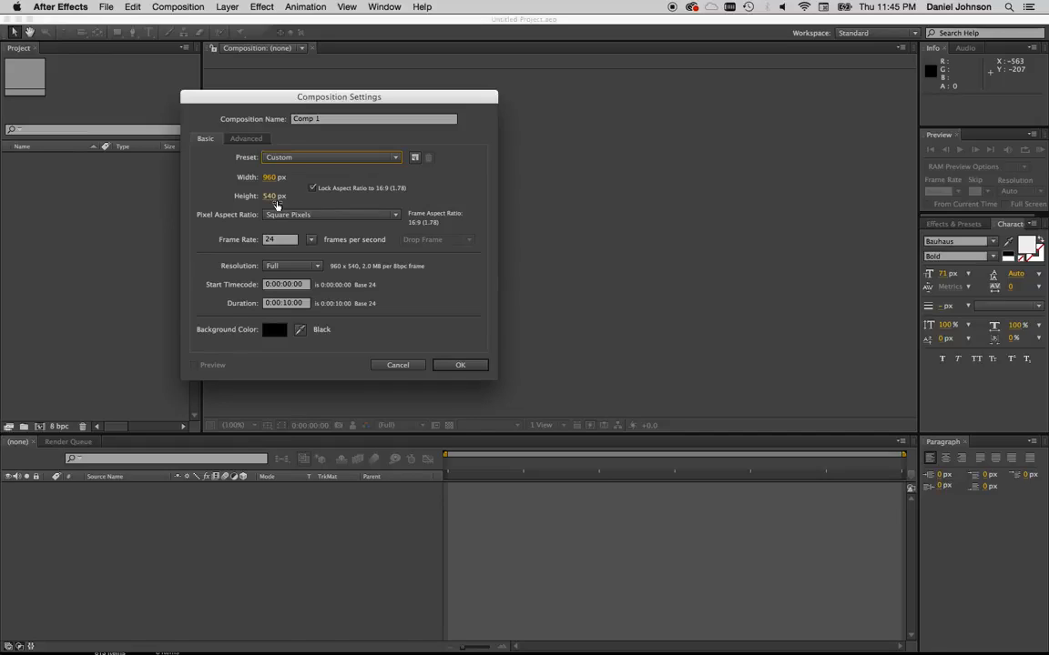
left_click(278, 242)
left_click(460, 365)
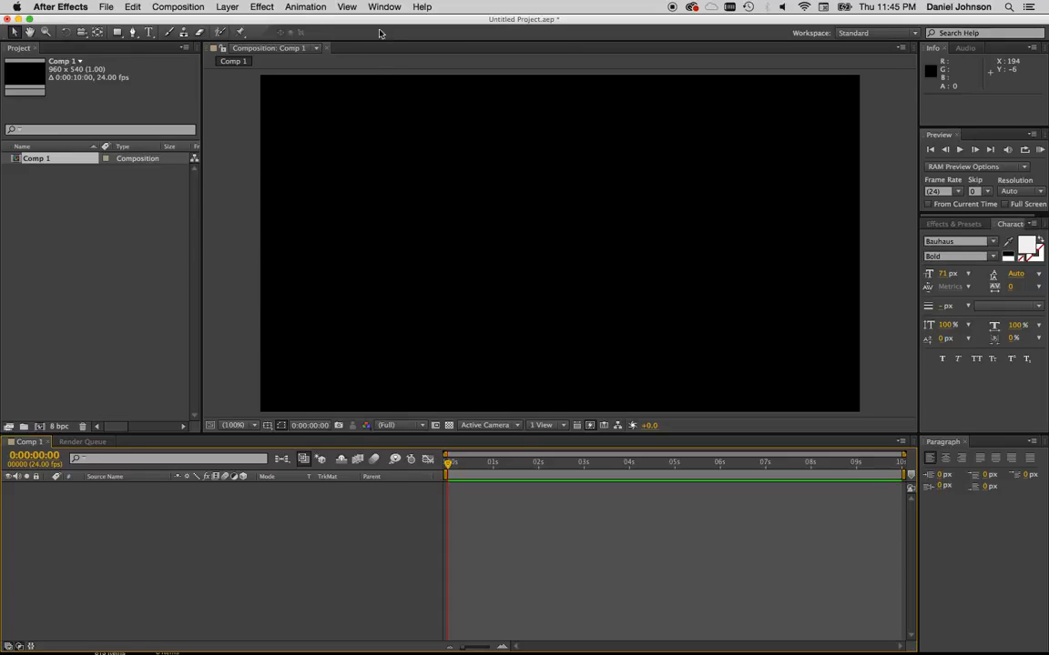
Show the rulers and place a vertical guide at about 480 and a horizontal guide at about 269 to mark the composition's centre
left_click(346, 7)
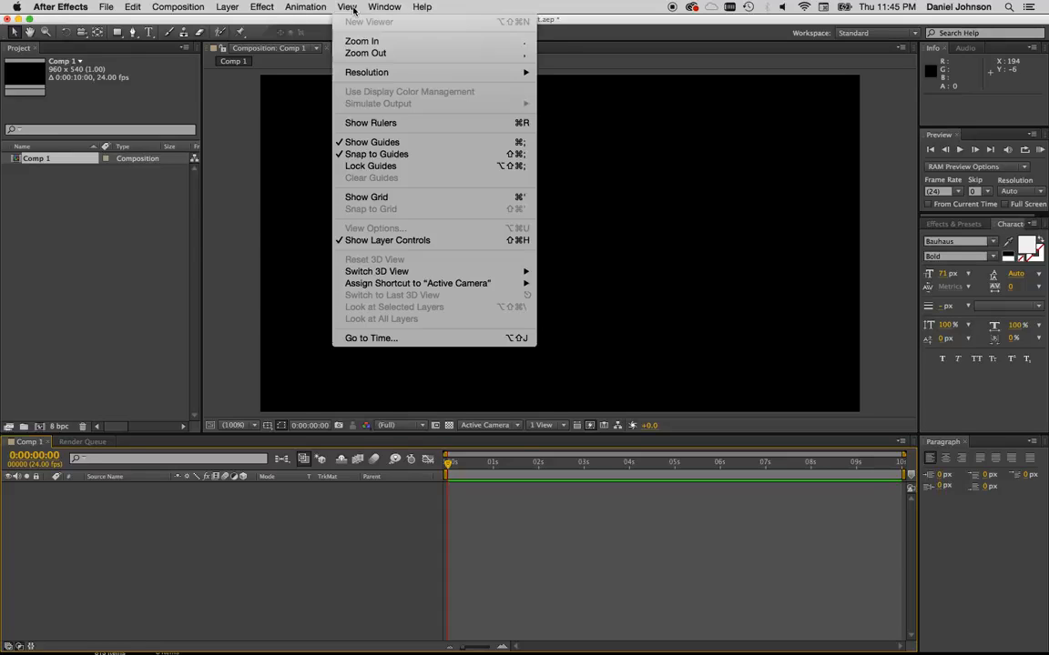
left_click(377, 124)
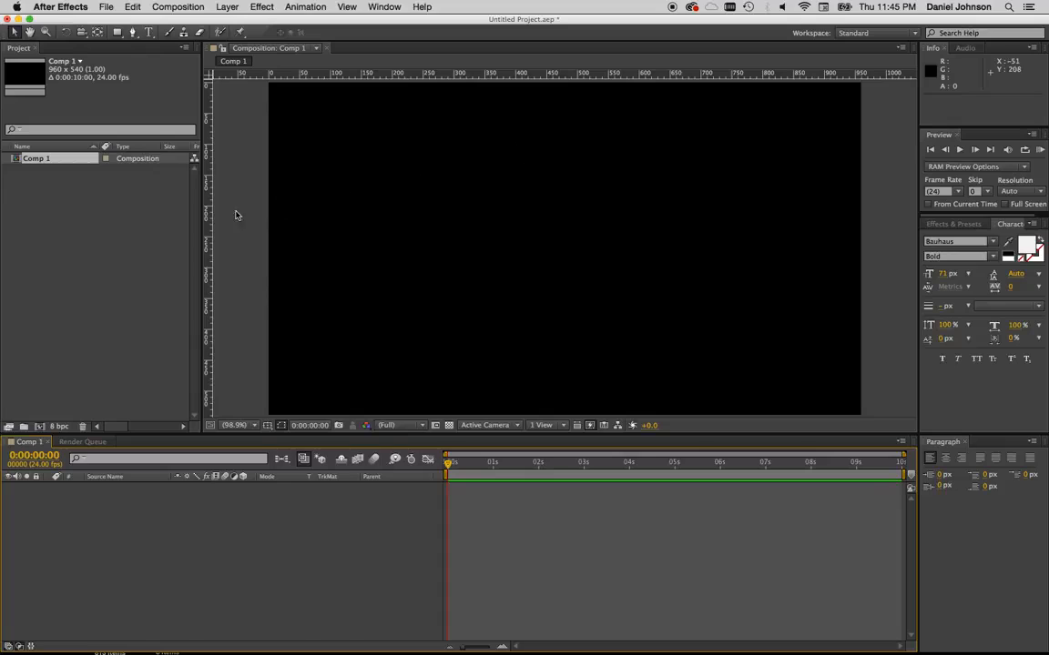
left_click_drag(211, 212, 565, 210)
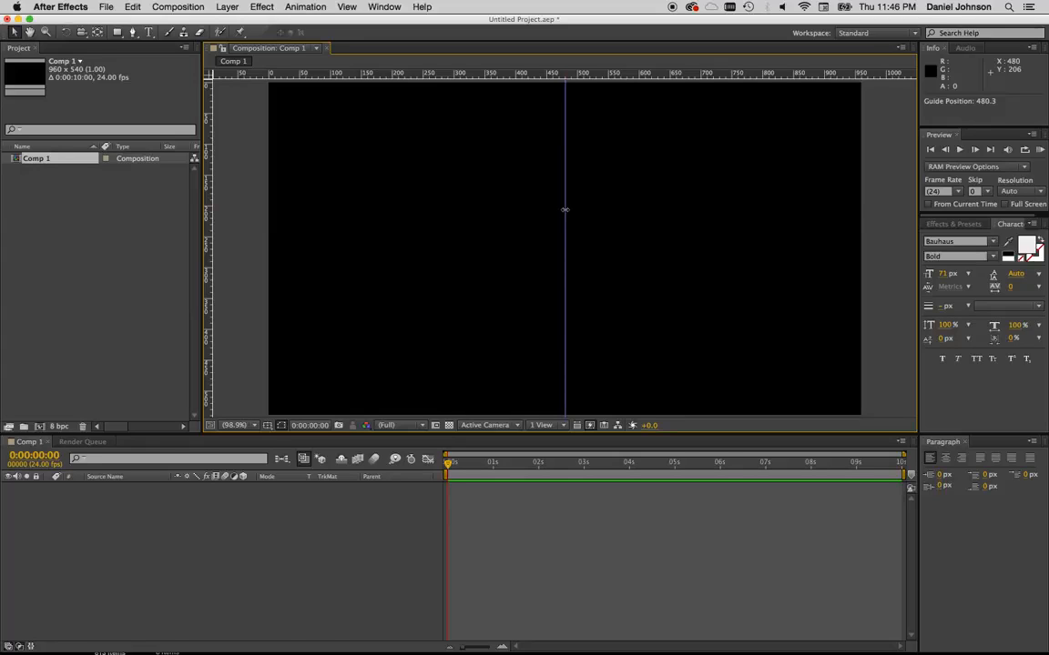
left_click_drag(459, 79, 426, 247)
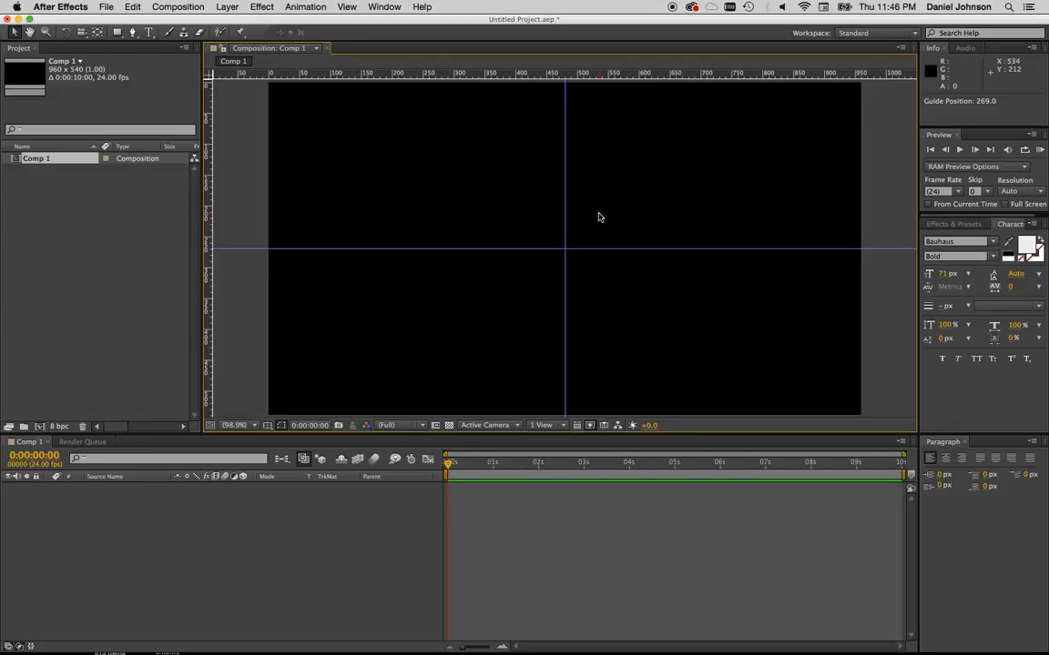
Add a horizontal text layer reading "textAnimate" in the upper-left area of the composition
left_click(150, 35)
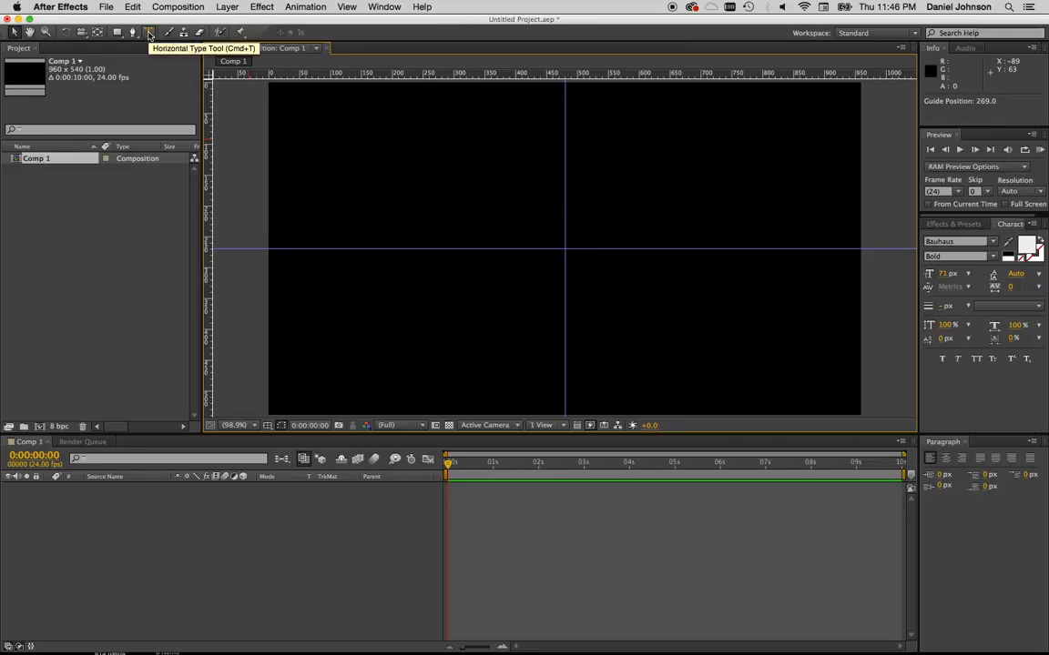
left_click(151, 34)
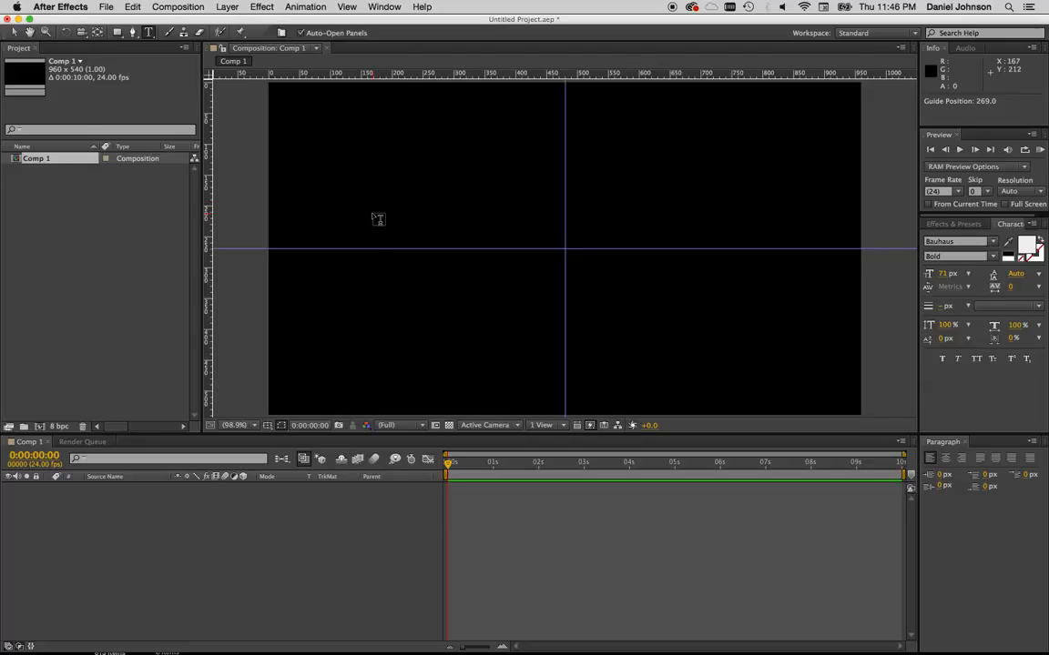
left_click(375, 219)
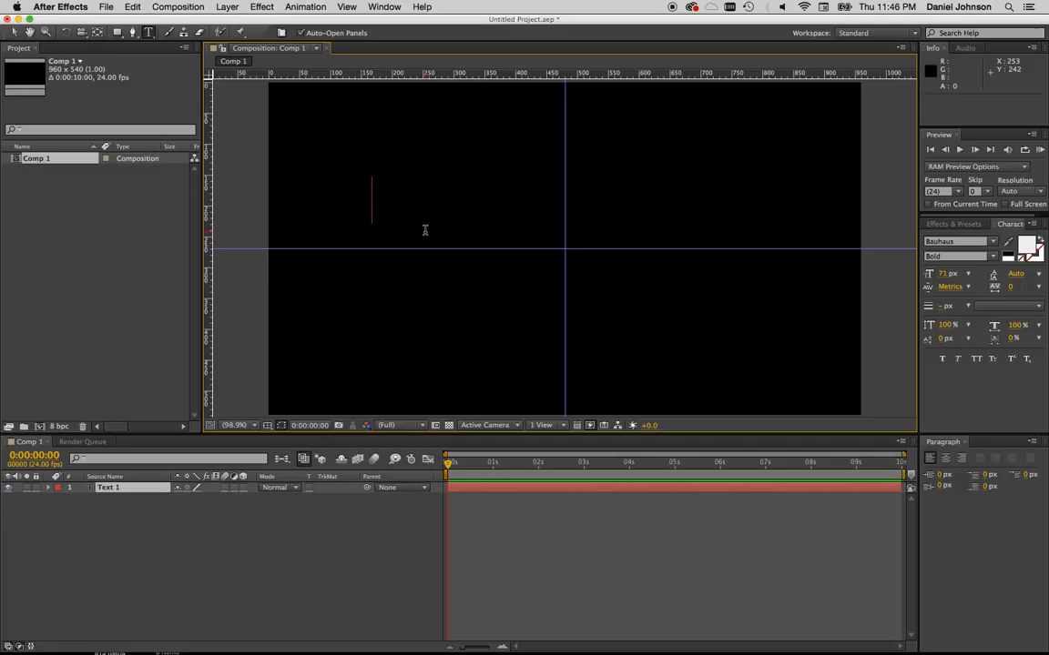
type("text")
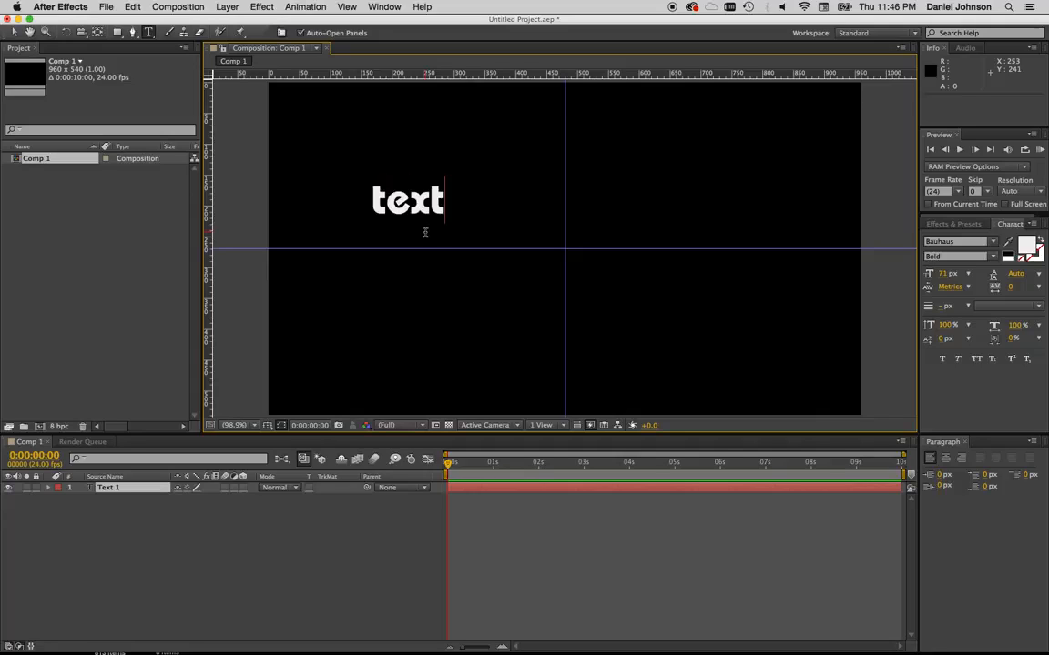
type("Animate")
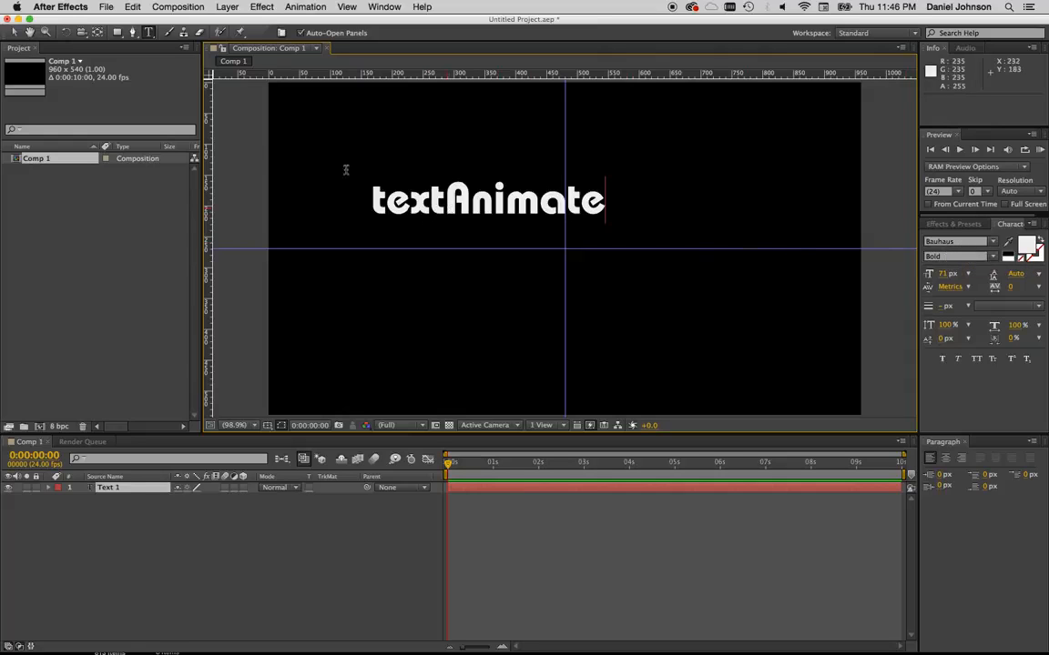
Rest the text on the horizontal guide and move it off the frame's left edge, to a position of about -389, 269
left_click(15, 32)
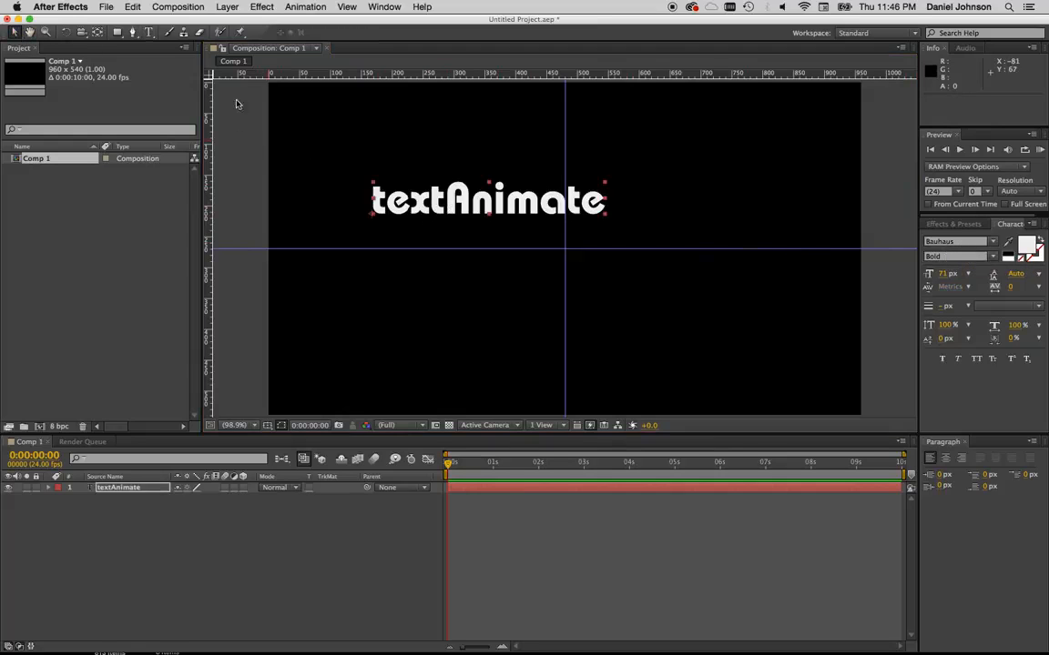
left_click_drag(489, 202, 460, 235)
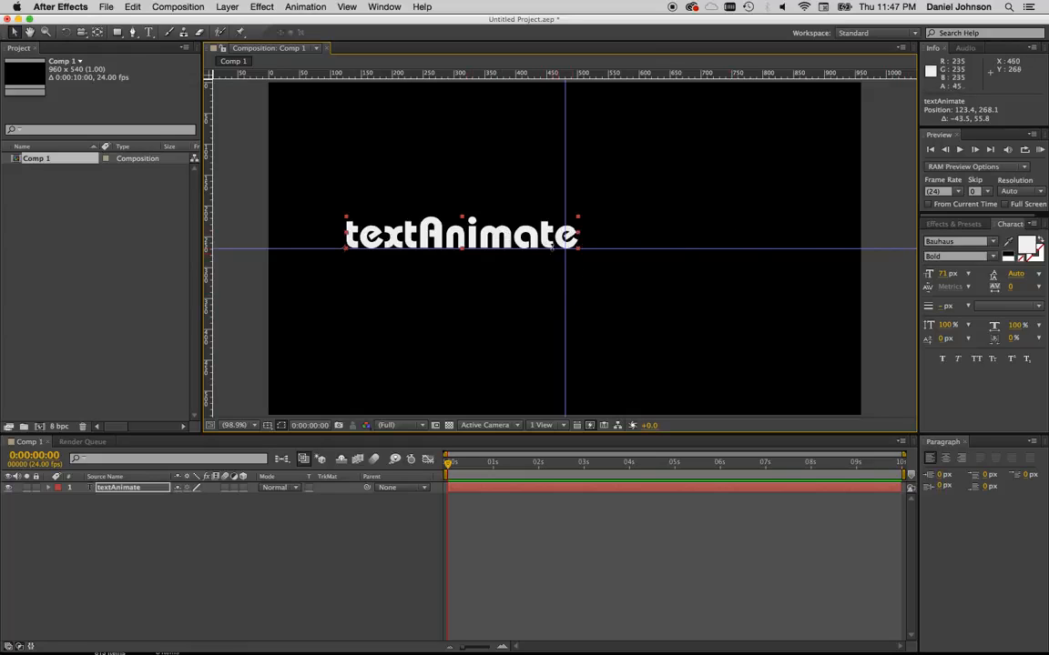
left_click_drag(552, 247, 231, 243)
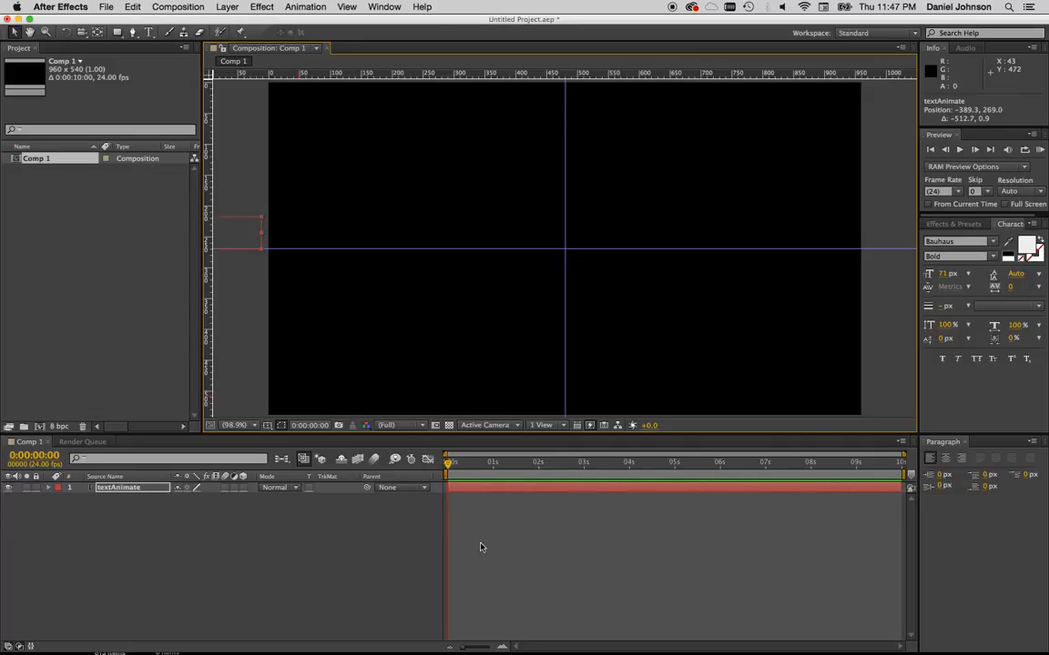
Expand the text layer's Transform properties and set a Position keyframe at 0:00:00:00
left_click(50, 489)
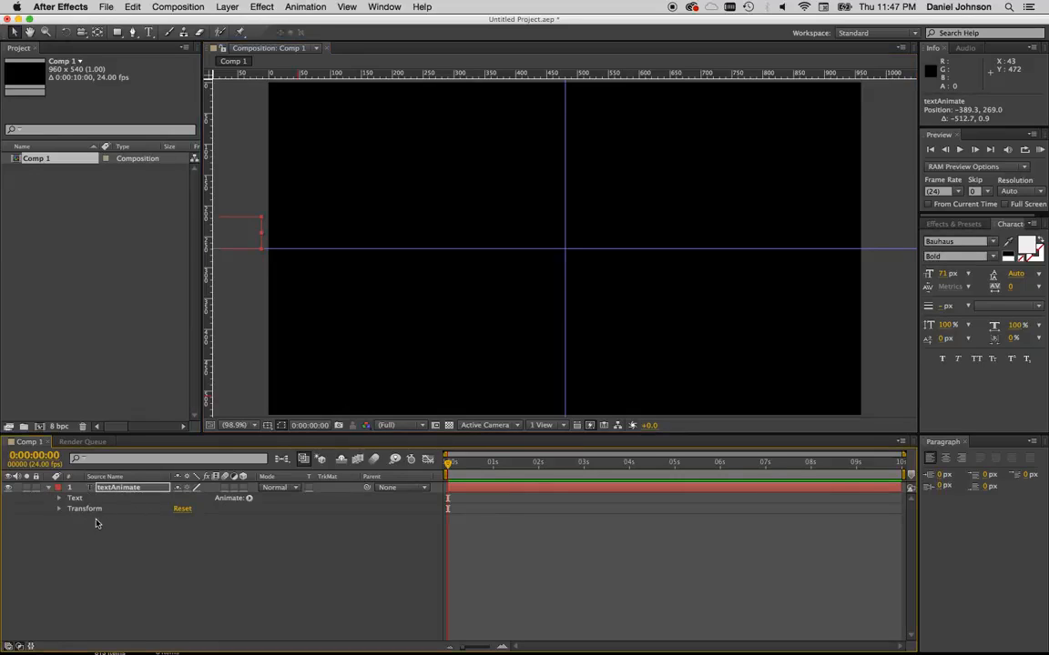
left_click(58, 509)
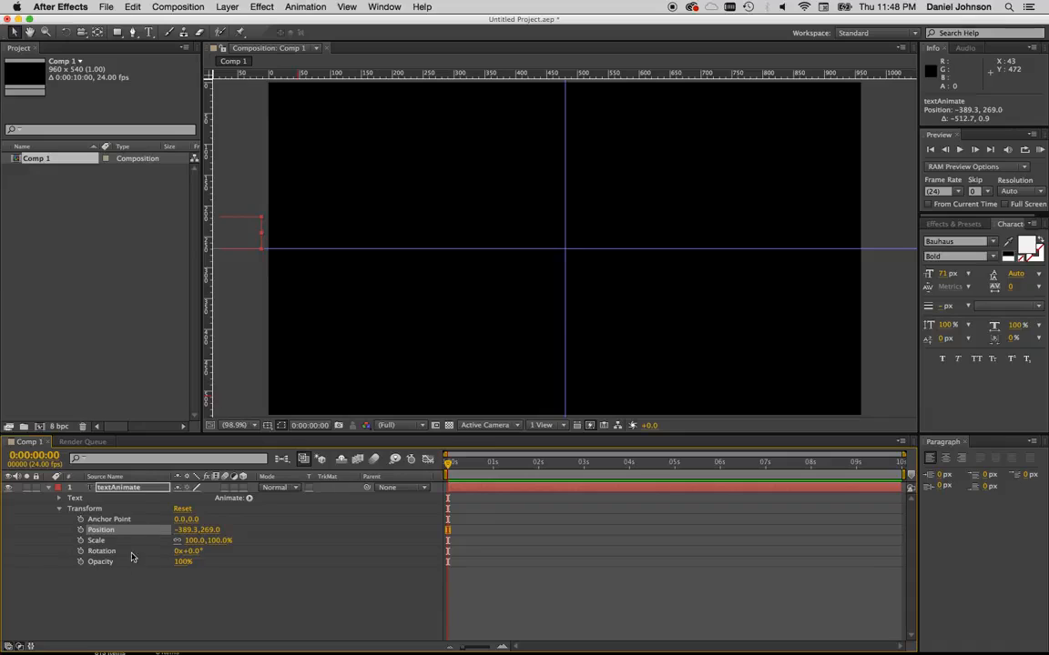
left_click(80, 529)
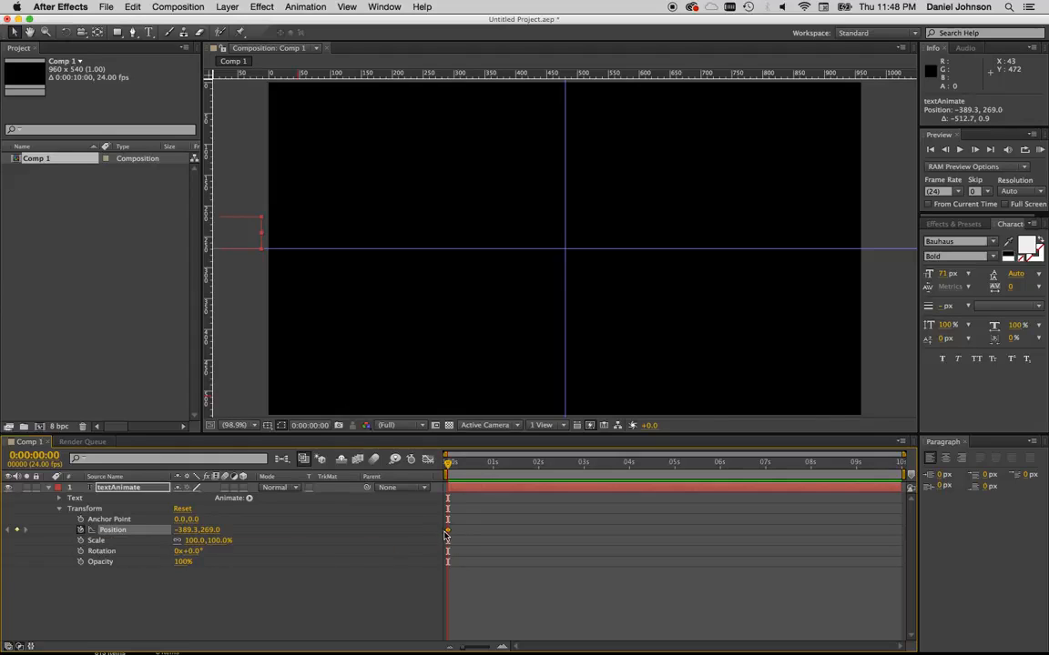
mouse_move(449, 535)
At 0:00:09:23, nudge the text horizontally past the frame's right edge to 990.7, 269.0, adding a second Position keyframe
key("space")
left_click_drag(528, 467, 901, 476)
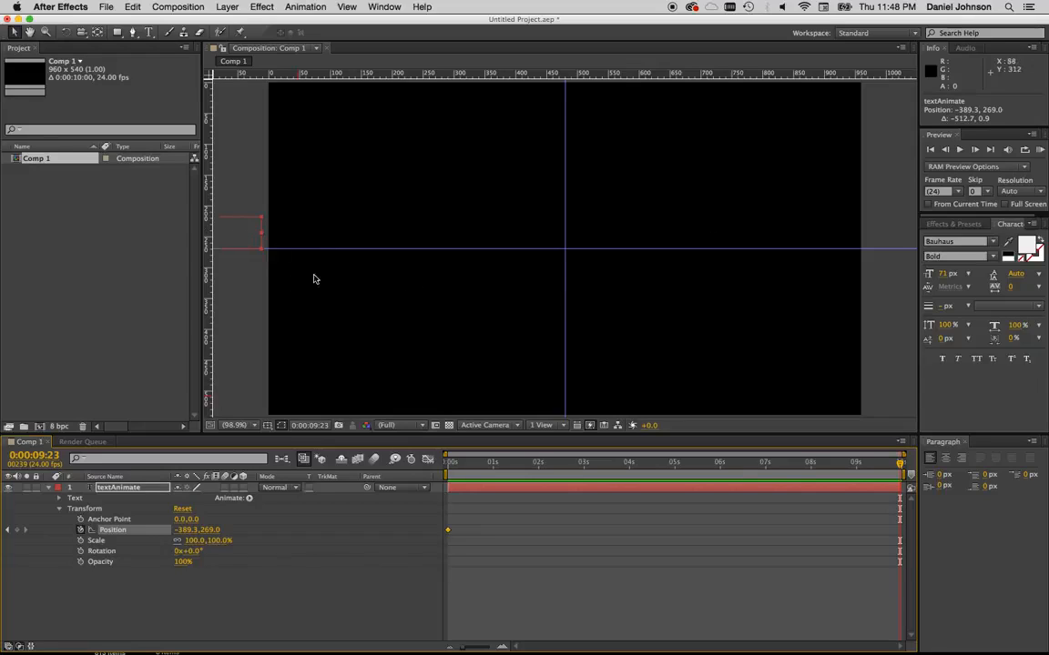
key("shift+Right")
key("shift+Right")
key("shift+Right")
key("shift+Right")
key("shift+Right")
key("shift+Right")
key("shift+Right")
key("shift+Right")
key("shift+Right")
key("shift+Right")
key("shift+Right")
key("shift+Right")
key("shift+Right")
key("shift+Right")
key("shift+Right")
key("shift+Right")
key("shift+Right")
key("shift+Right")
key("shift+Right")
key("shift+Right")
key("shift+Right")
key("shift+Right")
key("shift+Right")
key("shift+Right")
key("shift+Right")
key("shift+Right")
key("shift+Right")
key("shift+Right")
key("shift+Right")
key("shift+Right")
key("shift+Right")
key("shift+Right")
key("shift+Right")
key("shift+Right")
key("shift+Right")
key("shift+Right")
key("shift+Right")
key("shift+Right")
key("shift+Right")
key("shift+Right")
key("shift+Right")
key("shift+Right")
key("shift+Right")
key("shift+Right")
key("shift+Right")
key("shift+Right")
key("shift+Right")
key("shift+Right")
key("shift+Right")
key("shift+Right")
key("shift+Right")
key("shift+Right")
key("shift+Right")
key("shift+Right")
key("shift+Right")
key("shift+Right")
key("shift+Right")
key("shift+Right")
key("shift+Right")
key("shift+Right")
key("shift+Right")
key("shift+Right")
key("shift+Right")
key("shift+Right")
key("shift+Right")
key("shift+Right")
key("shift+Right")
key("shift+Right")
key("shift+Right")
key("shift+Right")
key("shift+Right")
key("shift+Right")
key("shift+Right")
key("shift+Right")
key("shift+Right")
key("shift+Right")
key("shift+Right")
key("shift+Right")
key("shift+Right")
key("shift+Right")
key("shift+Right")
key("shift+Right")
key("shift+Right")
key("shift+Right")
key("shift+Right")
key("shift+Right")
key("shift+Right")
key("shift+Right")
key("shift+Right")
key("shift+Right")
key("shift+Right")
key("shift+Right")
key("shift+Right")
key("shift+Right")
key("shift+Right")
key("shift+Right")
key("shift+Right")
key("shift+Right")
key("shift+Right")
key("shift+Right")
key("shift+Right")
key("shift+Right")
key("shift+Right")
key("shift+Right")
key("shift+Right")
key("shift+Right")
key("shift+Right")
key("shift+Right")
key("shift+Right")
key("shift+Right")
key("shift+Right")
key("shift+Right")
key("shift+Right")
key("shift+Right")
key("shift+Right")
key("shift+Right")
key("shift+Right")
key("shift+Right")
key("shift+Right")
key("shift+Right")
key("shift+Right")
key("shift+Right")
key("shift+Right")
key("shift+Right")
key("shift+Right")
key("shift+Right")
key("shift+Right")
key("shift+Right")
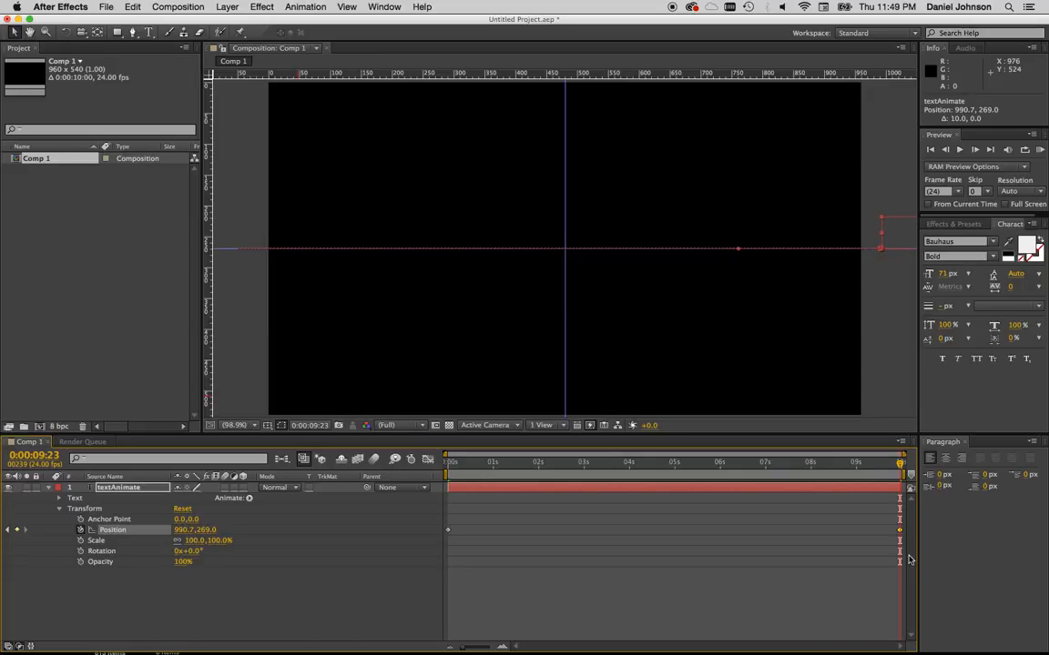
left_click(900, 529)
Preview the text's motion from the start, return to the first frame, and scrub to 0:00:03:04 to inspect its changing Position
left_click_drag(901, 464, 447, 474)
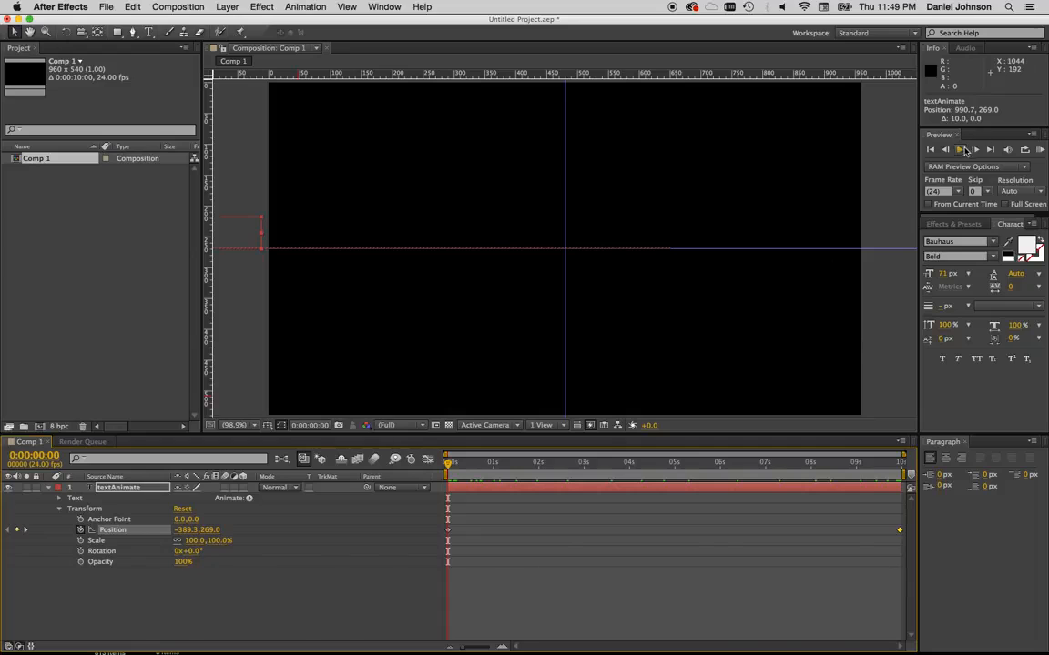
key("space")
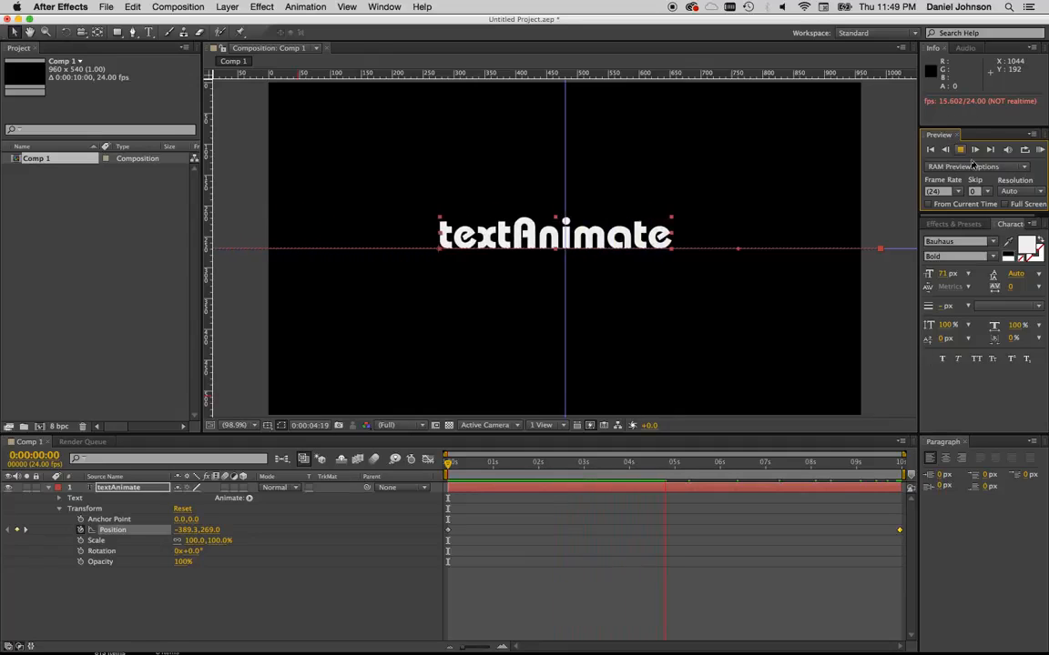
key("space")
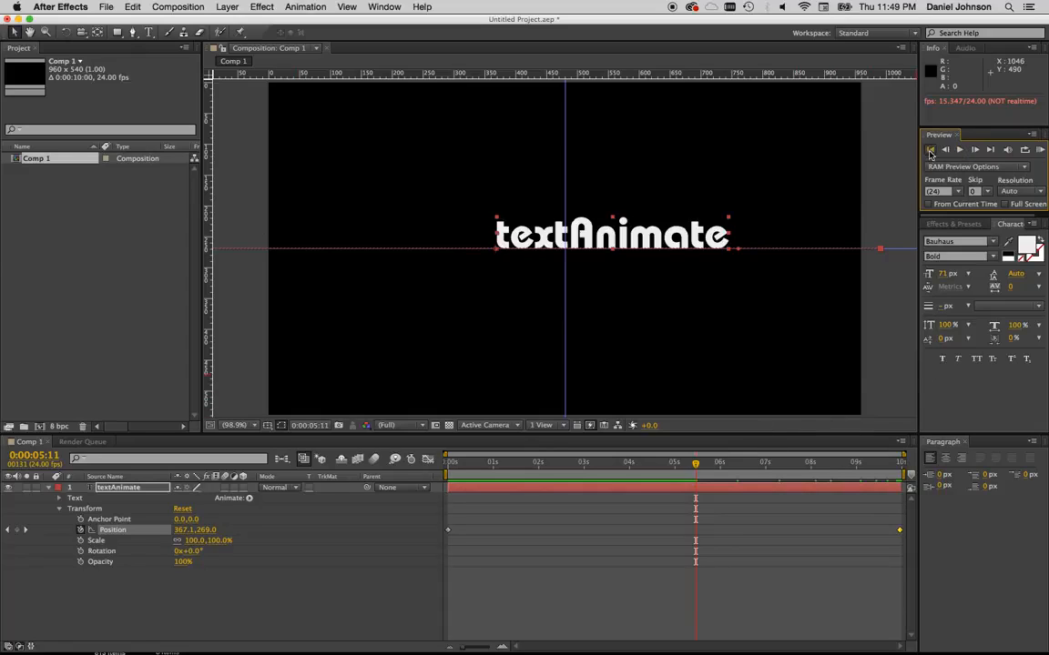
key("Home")
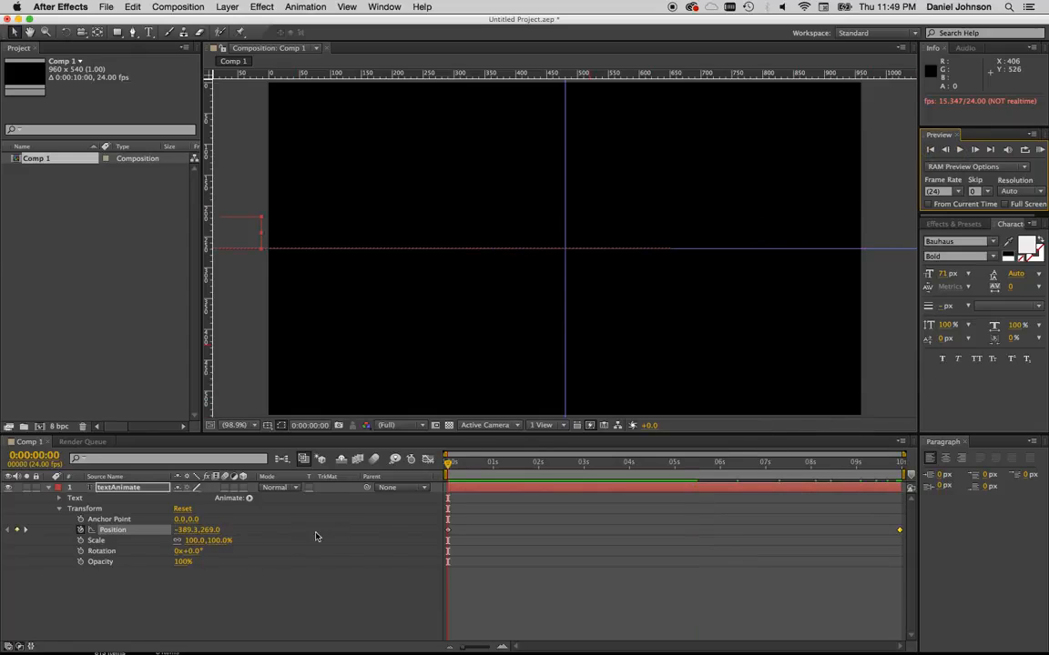
left_click_drag(448, 467, 514, 467)
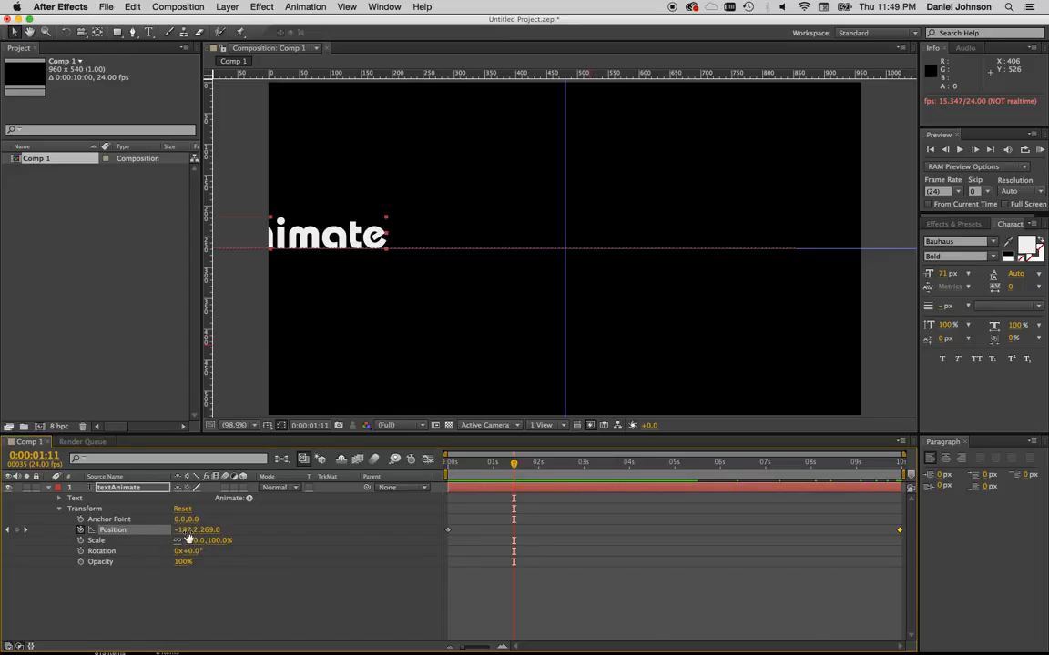
left_click_drag(515, 466, 591, 466)
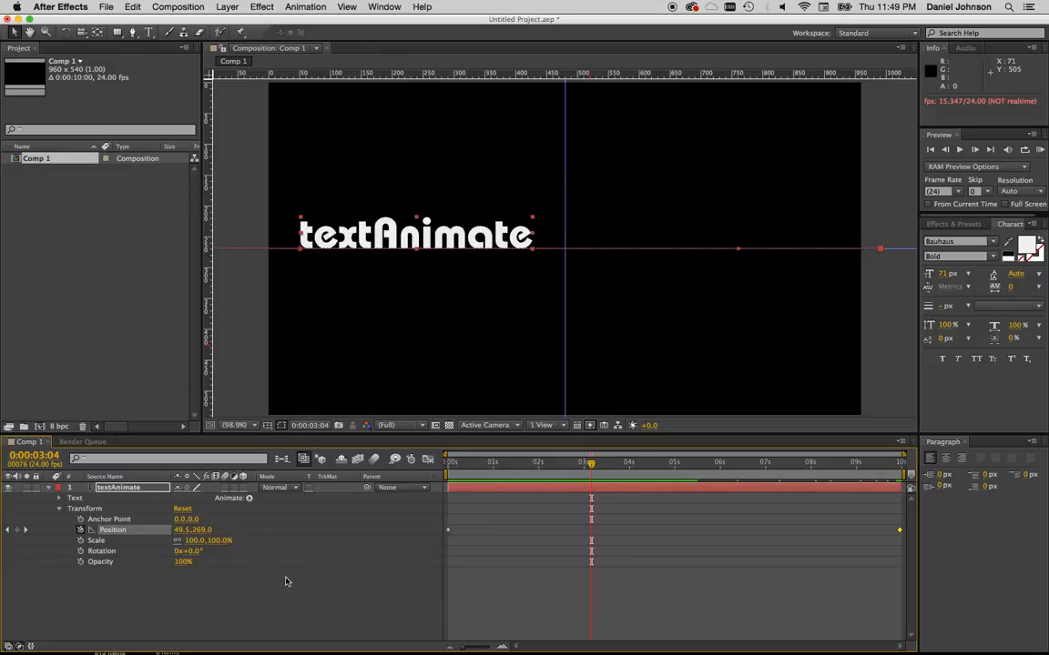
At 0:00:01:00, nudge the text horizontally to the middle of the frame at 259.3, 269.0, adding a Position keyframe
key("Home")
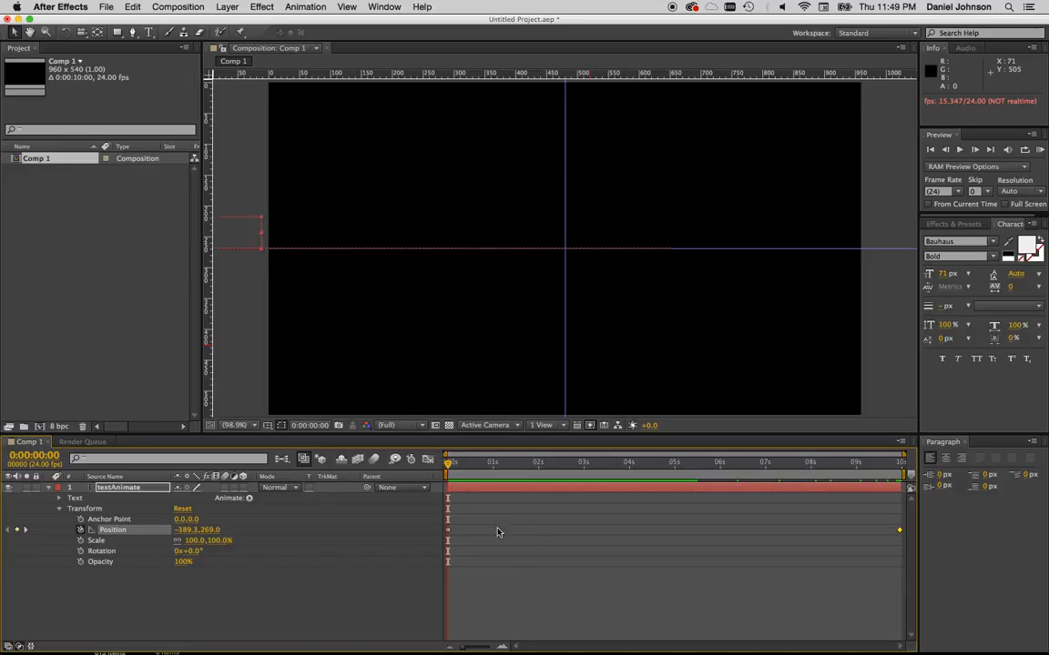
left_click_drag(448, 465, 493, 482)
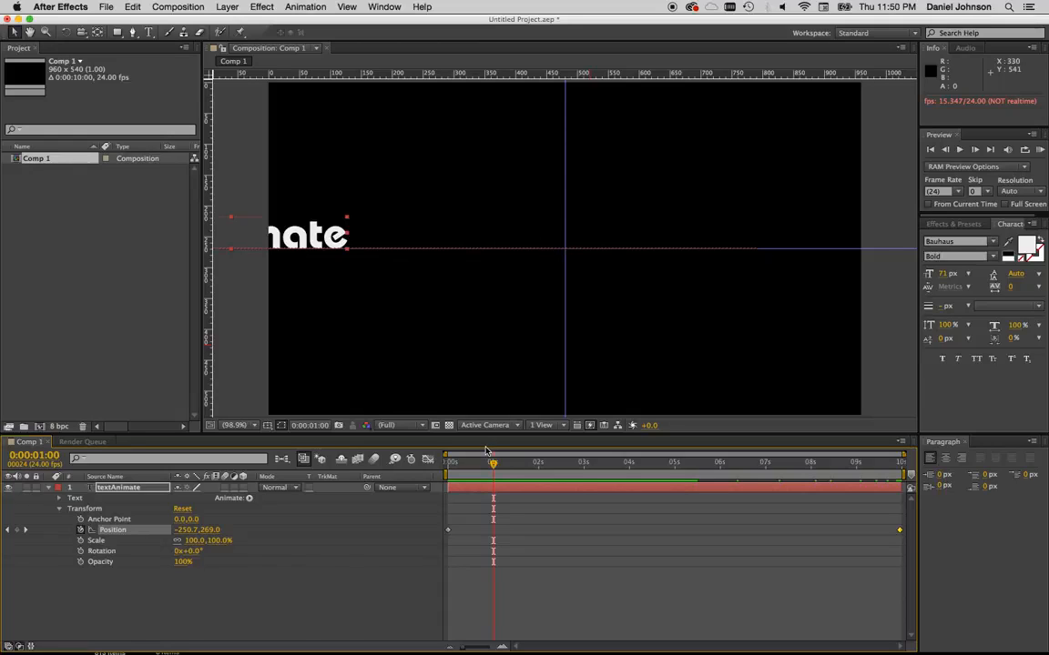
key("shift+Right")
key("shift+Right")
key("shift+Right")
key("shift+Right")
key("shift+Right")
key("shift+Right")
key("shift+Right")
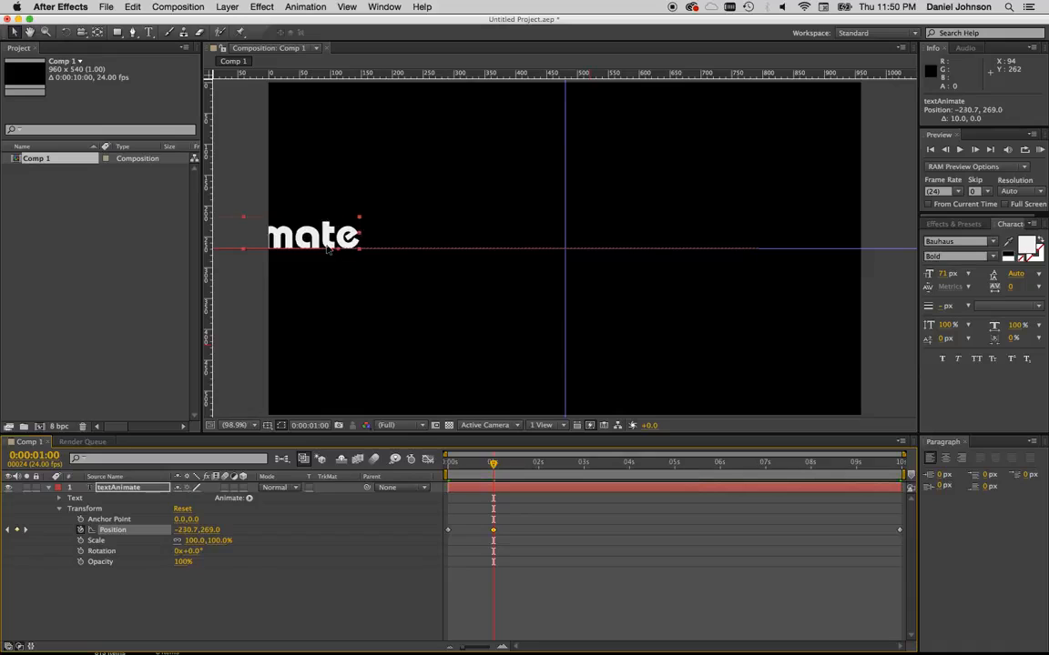
key("shift+Right")
key("shift+Right")
key("shift+Right")
key("shift+Right")
key("shift+Right")
key("shift+Right")
key("shift+Right")
key("shift+Right")
key("shift+Right")
key("shift+Right")
key("shift+Right")
key("shift+Right")
key("shift+Right")
key("shift+Right")
key("shift+Right")
key("shift+Right")
key("shift+Right")
key("shift+Right")
key("shift+Right")
key("shift+Right")
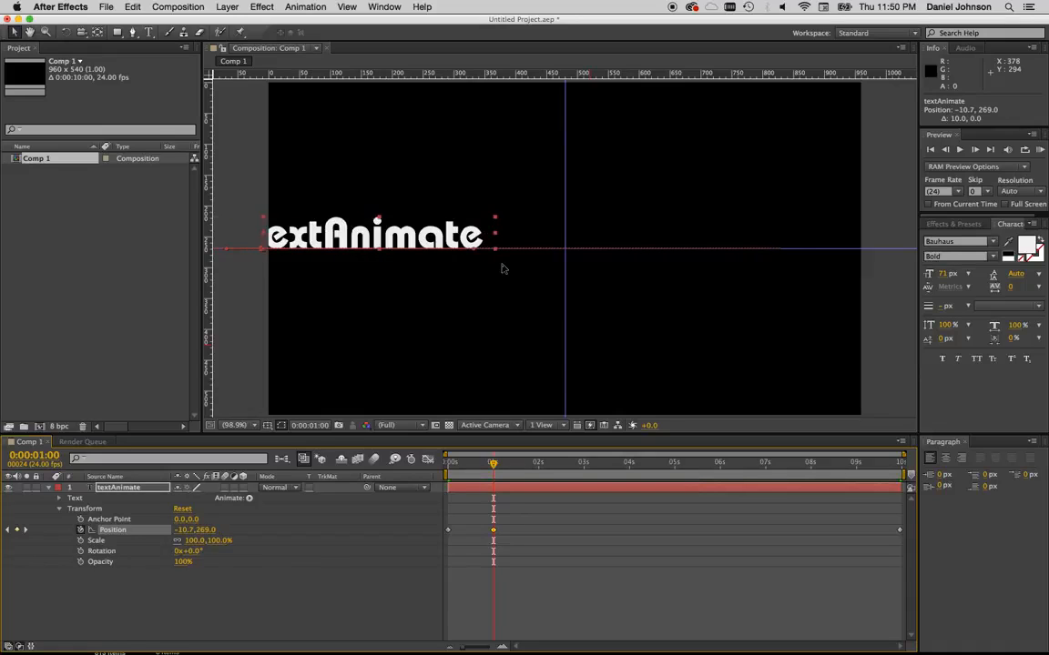
key("shift+Right")
key("shift+Right")
key("shift+Right")
key("shift+Right")
key("shift+Right")
key("shift+Right")
key("shift+Right")
key("shift+Right")
key("shift+Right")
key("shift+Right")
key("shift+Right")
key("shift+Right")
key("shift+Right")
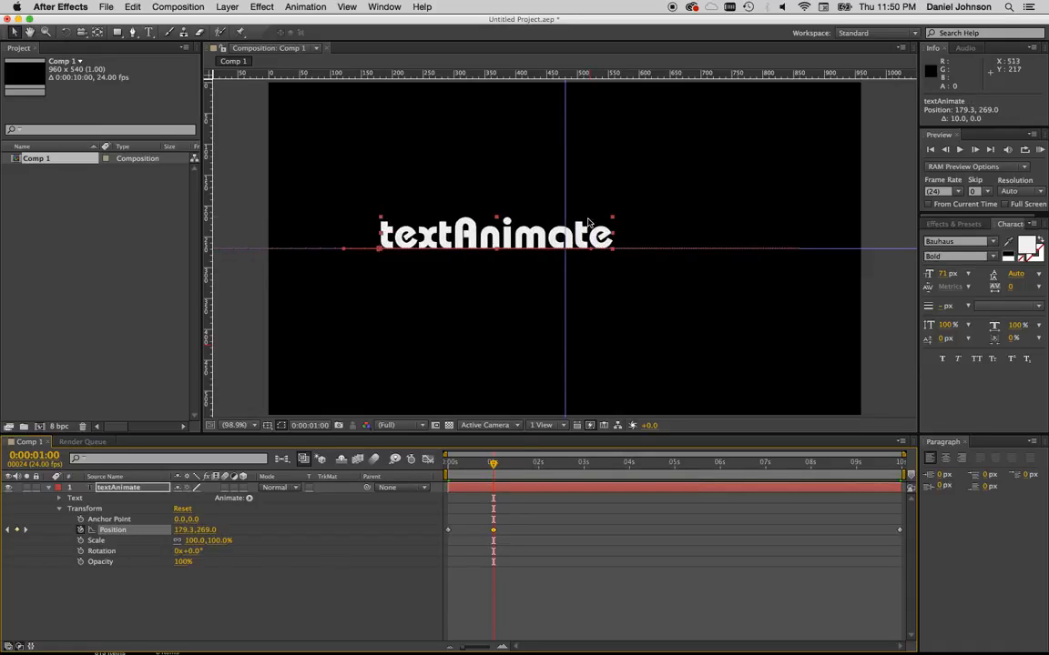
key("shift+Right")
key("shift+Right")
key("shift+Right")
key("shift+Right")
key("shift+Right")
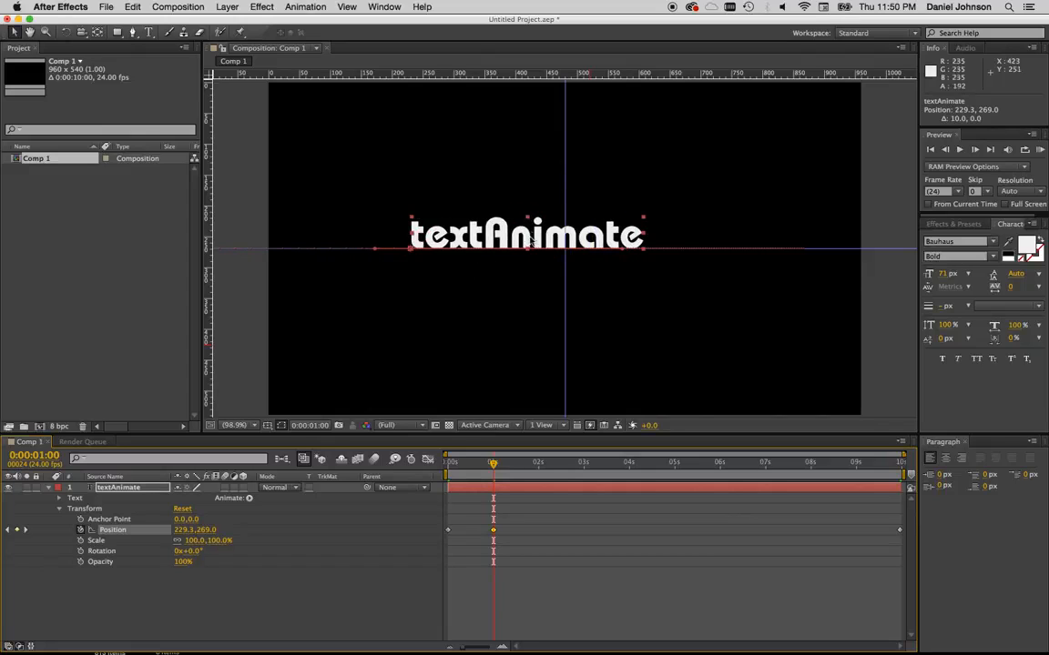
key("shift+Right")
key("shift+Right")
key("shift+Right")
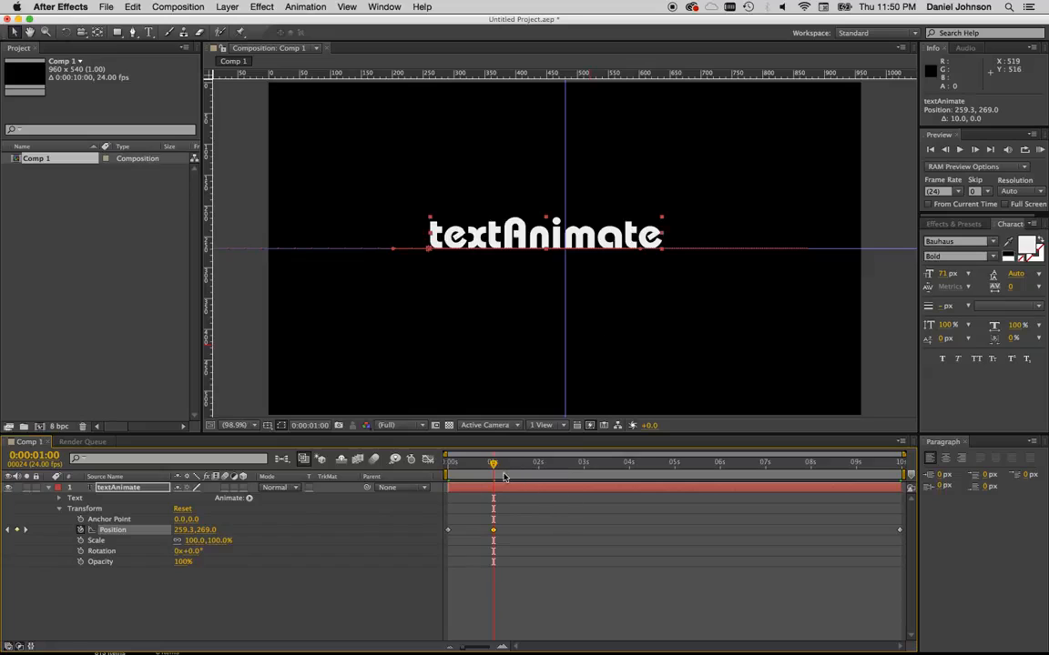
At 0:00:09:00, nudge the text horizontally back toward the frame's centre to 342.4, 269.0, adding another Position keyframe
left_click_drag(495, 465, 856, 496)
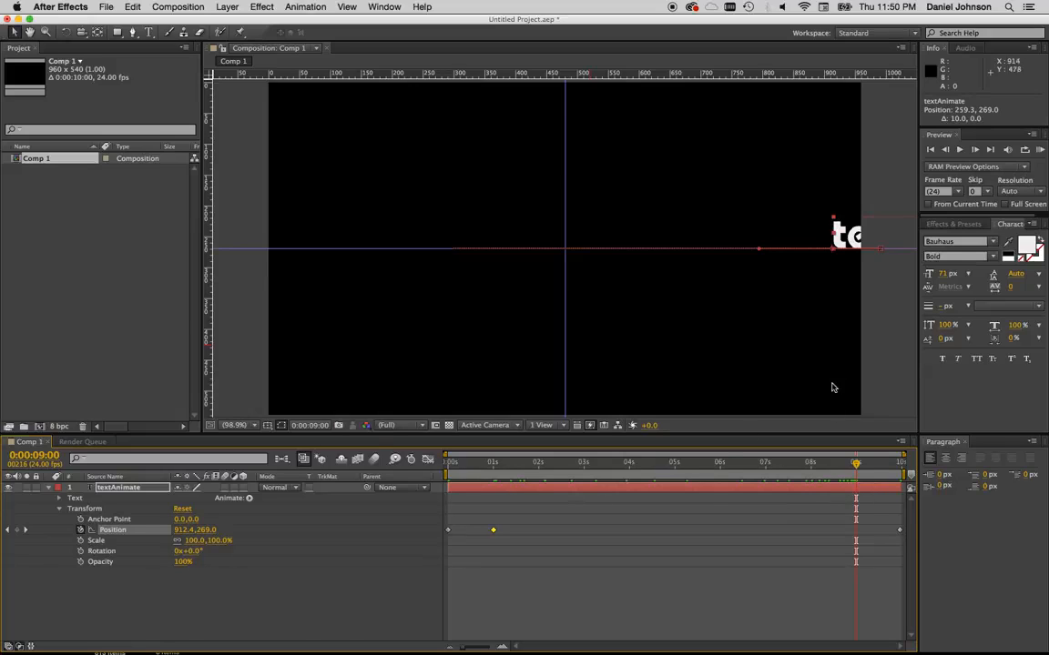
key("shift+Left")
key("shift+Left")
key("shift+Left")
key("shift+Left")
key("shift+Left")
key("shift+Left")
key("shift+Left")
key("shift+Left")
key("shift+Left")
key("shift+Left")
key("shift+Left")
key("shift+Left")
key("shift+Left")
key("shift+Left")
key("shift+Left")
key("shift+Left")
key("shift+Left")
key("shift+Left")
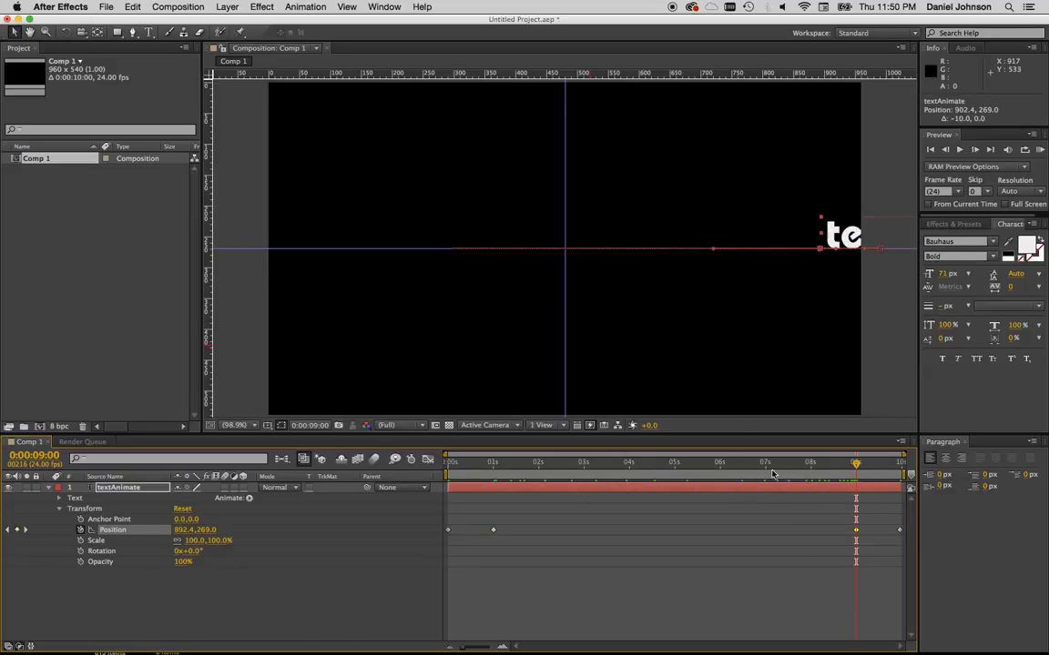
key("shift+Left")
key("shift+Left")
key("shift+Left")
key("shift+Left")
key("shift+Left")
key("shift+Left")
key("shift+Left")
key("shift+Left")
key("shift+Left")
key("shift+Left")
key("shift+Left")
key("shift+Left")
key("shift+Left")
key("shift+Left")
key("shift+Left")
key("shift+Left")
key("shift+Left")
key("shift+Left")
key("shift+Left")
key("shift+Left")
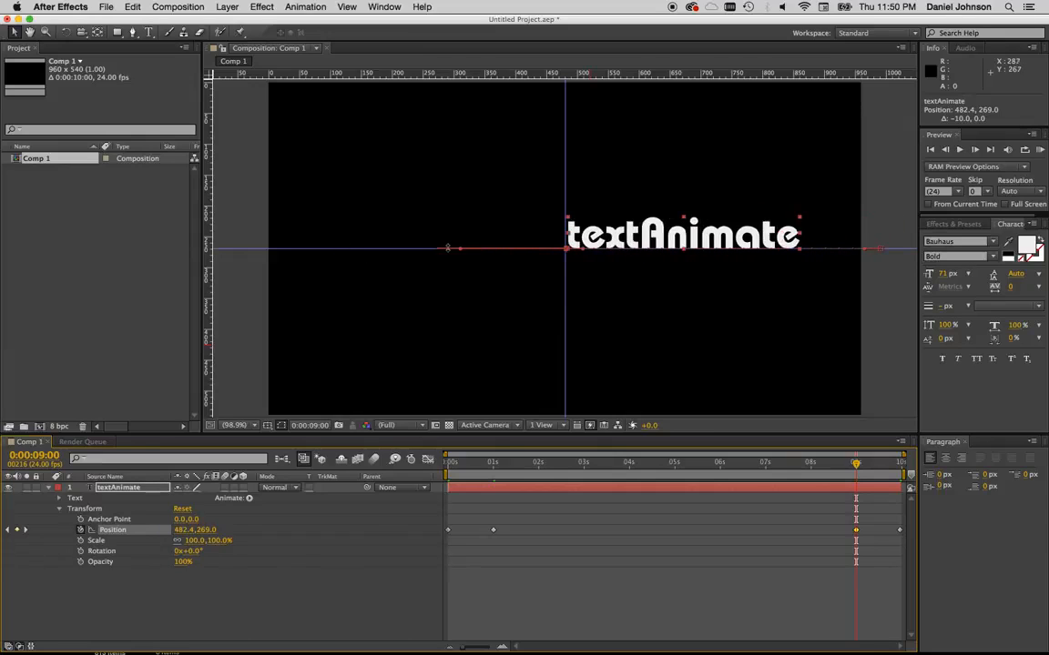
key("shift+Left")
key("shift+Left")
key("shift+Left")
key("shift+Left")
key("shift+Left")
key("shift+Left")
key("shift+Left")
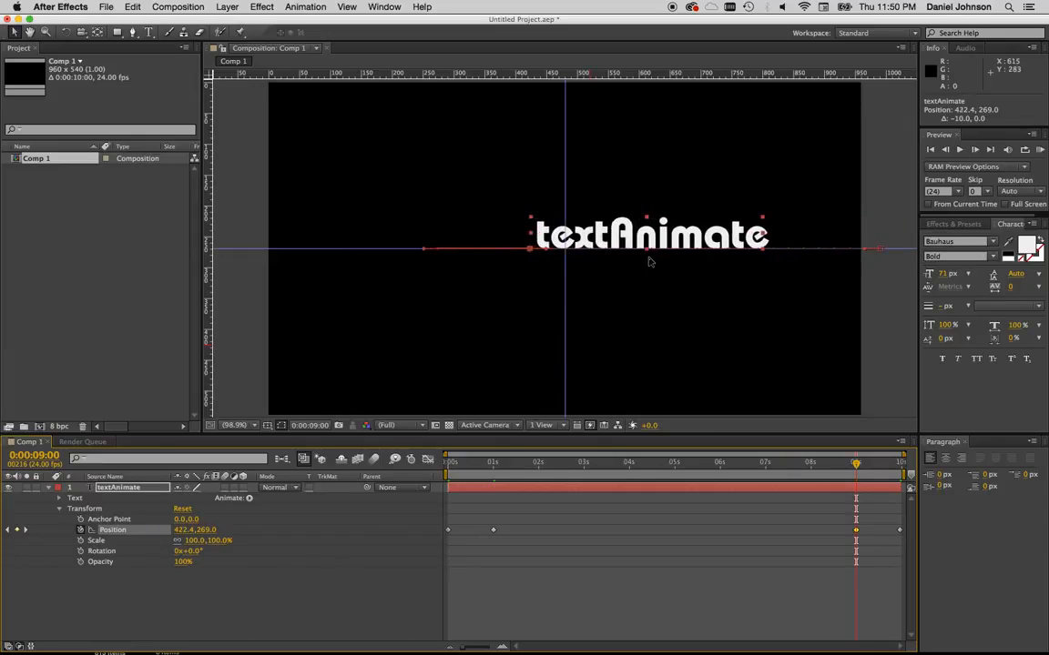
key("shift+Left")
key("shift+Left")
key("shift+Left")
key("shift+Left")
key("shift+Left")
key("shift+Left")
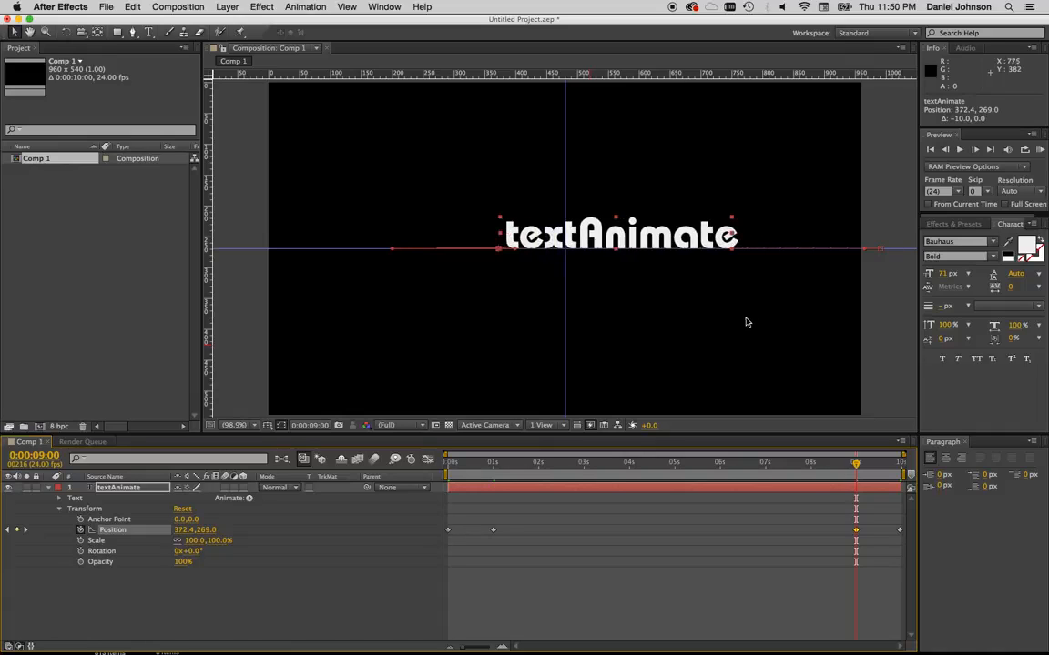
key("shift+Left")
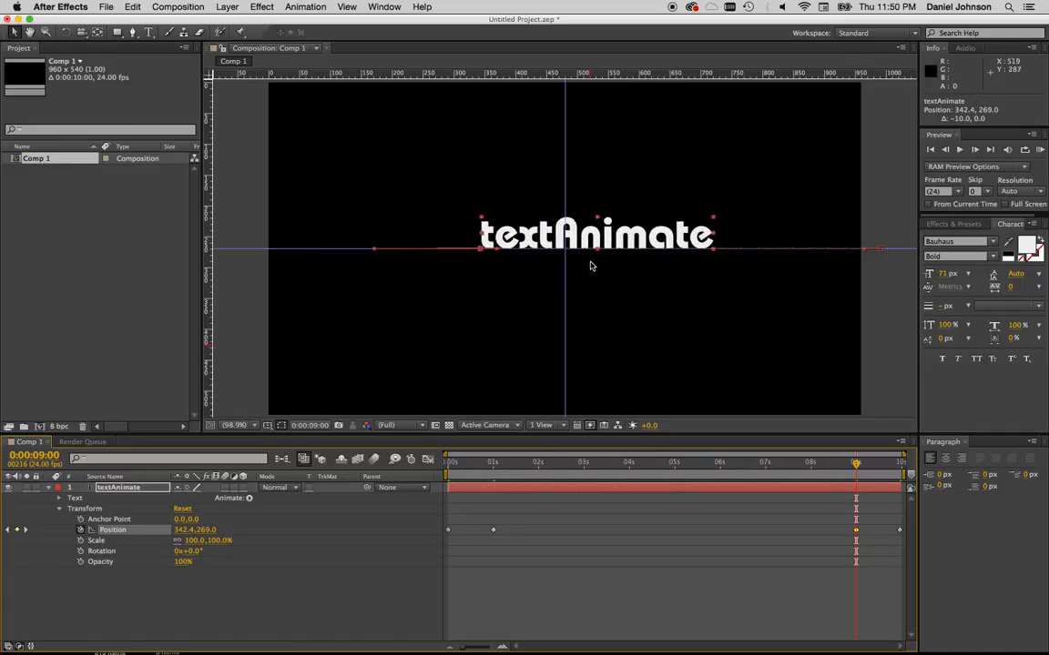
Set the spatial interpolation of the Position keyframe at 0:00:01:00 to Linear
left_click_drag(855, 464, 676, 506)
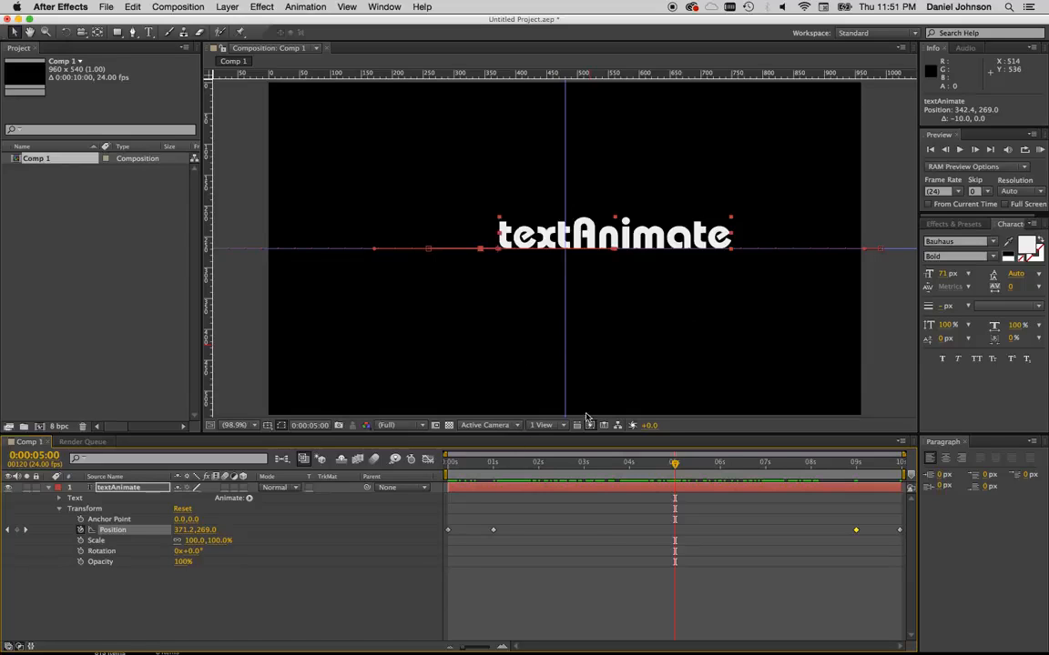
left_click_drag(681, 468, 492, 478)
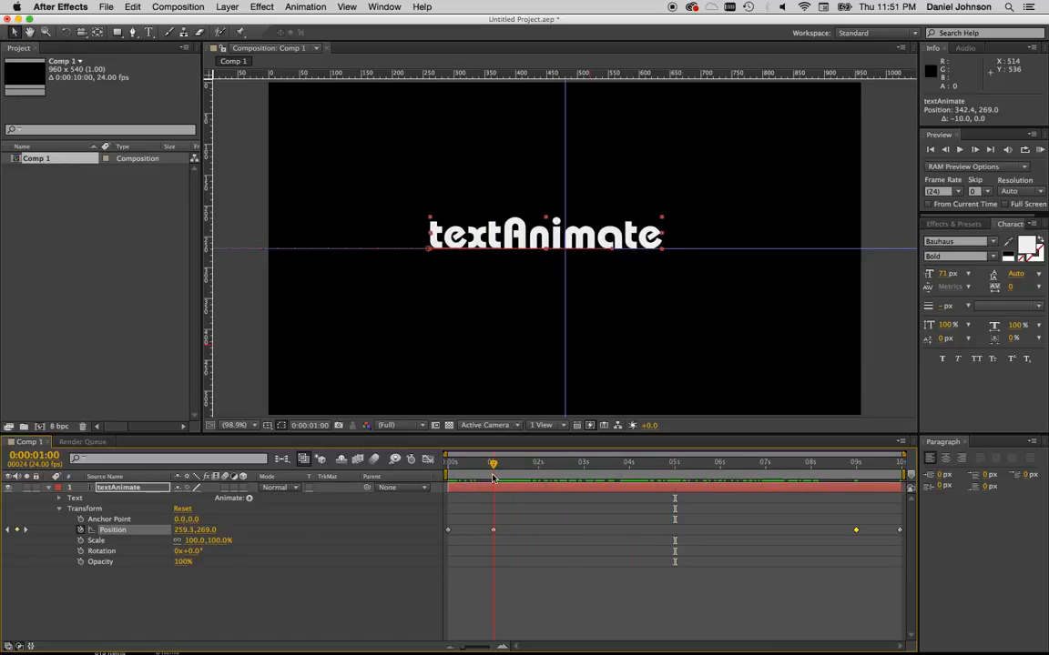
right_click(494, 532)
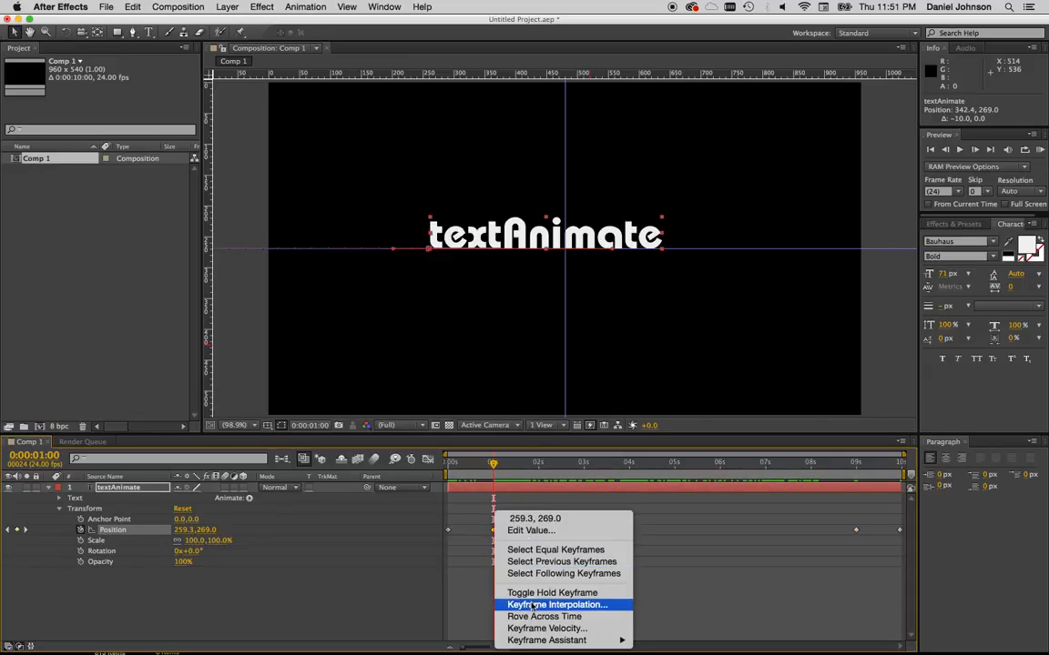
left_click(600, 605)
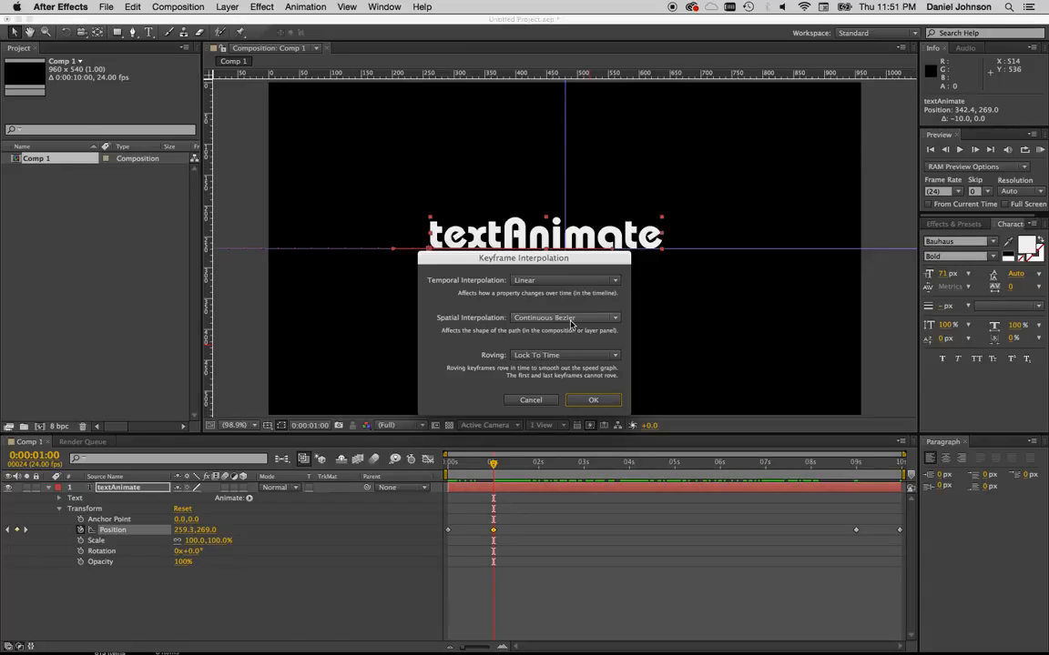
left_click(541, 320)
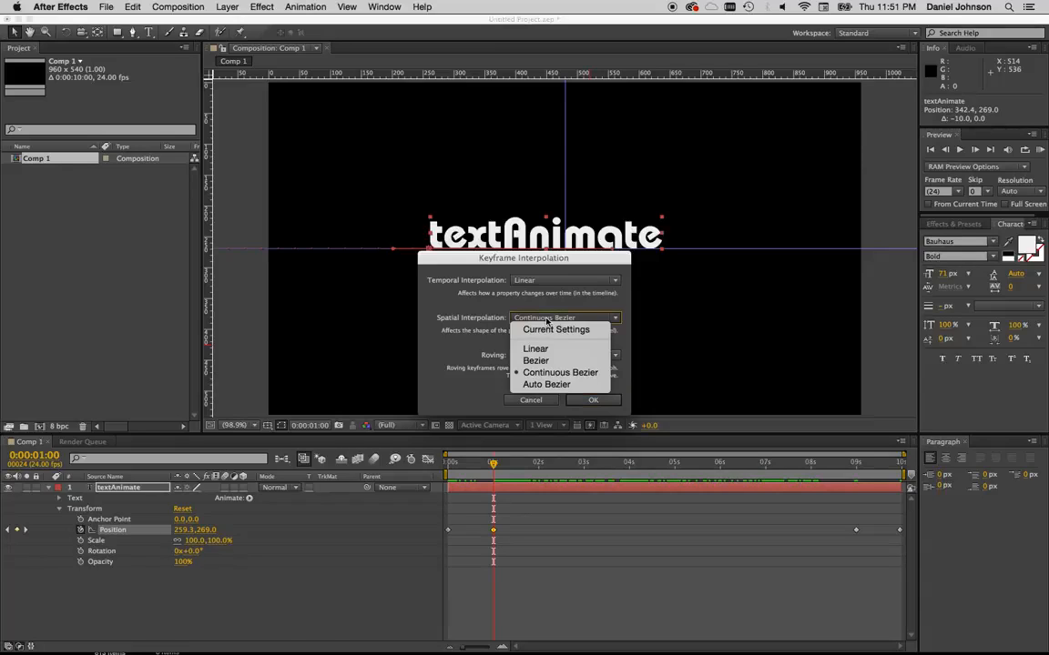
left_click(546, 351)
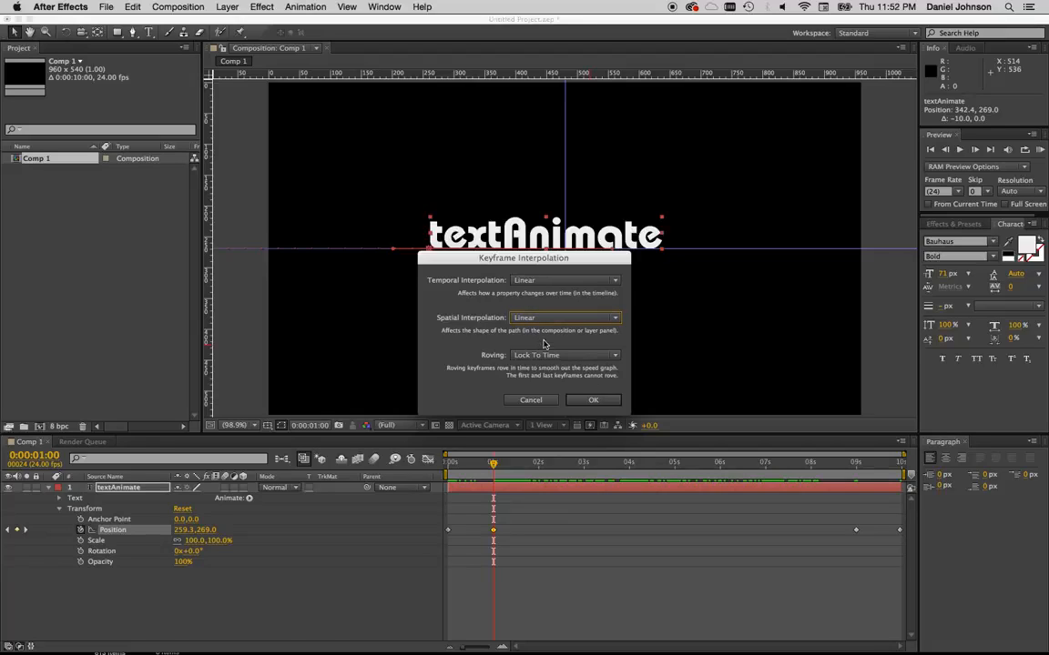
left_click(592, 399)
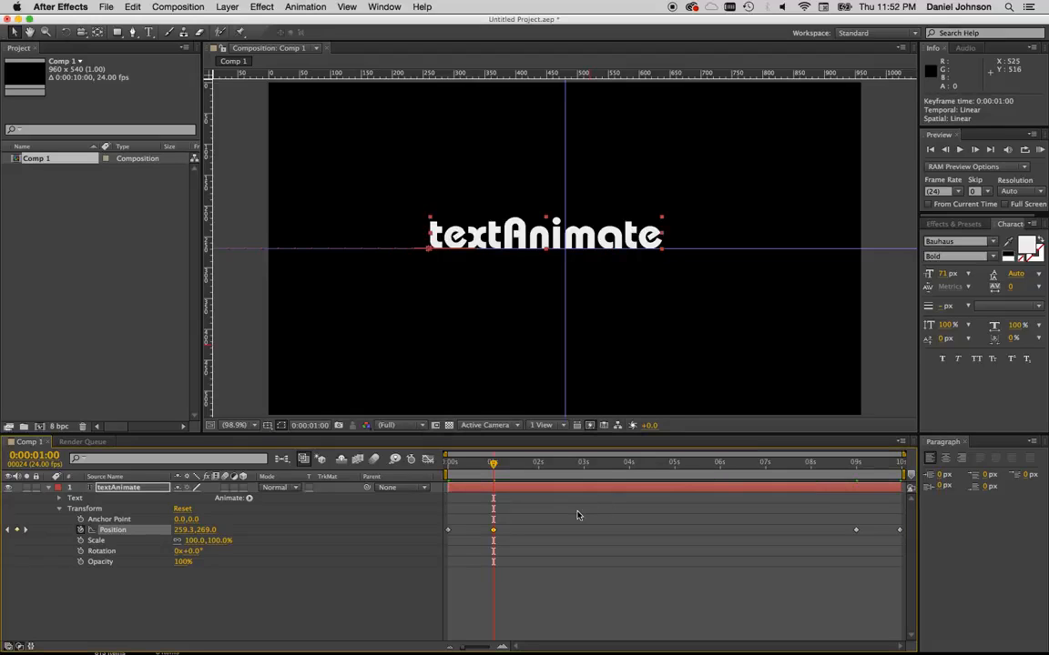
Set the spatial interpolation of the Position keyframe at 0:00:09:00 to Linear
left_click_drag(493, 466, 856, 495)
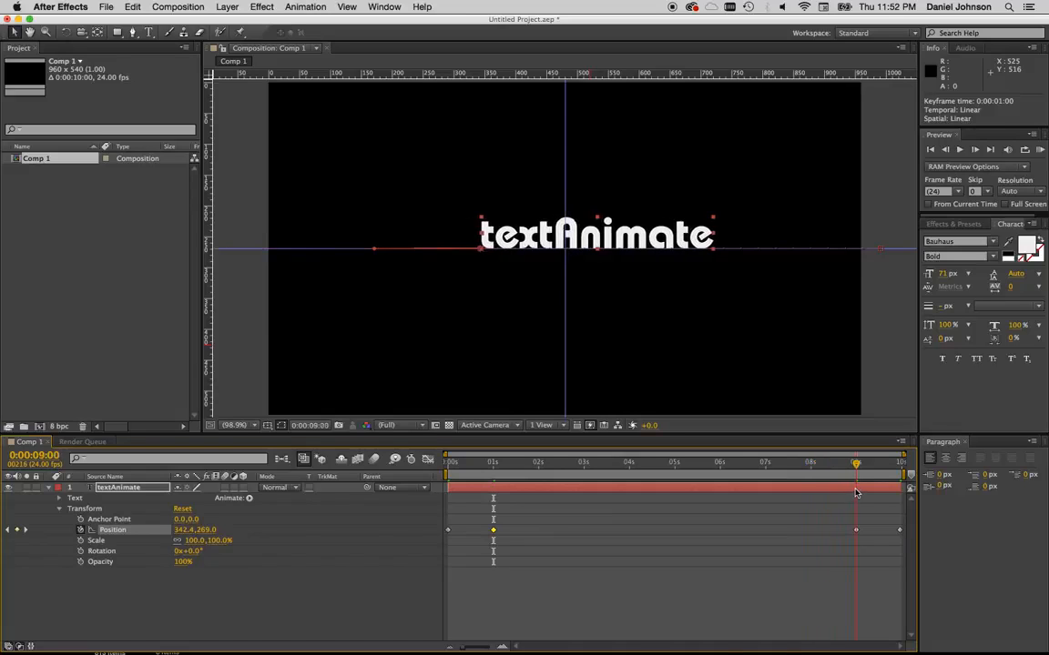
right_click(857, 533)
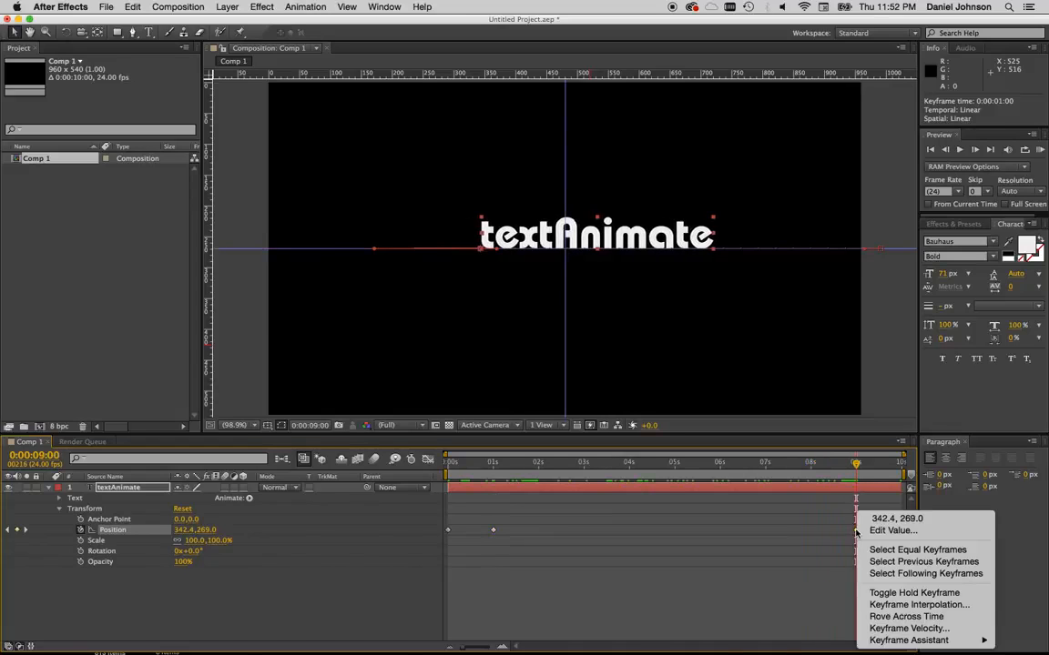
left_click(905, 605)
left_click(562, 319)
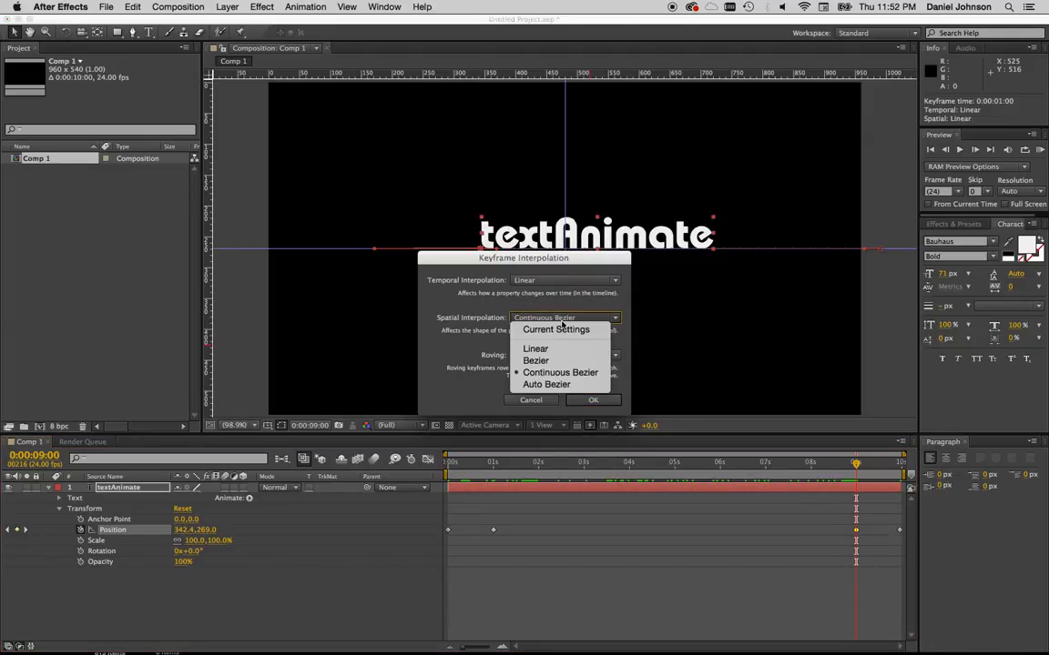
left_click(499, 315)
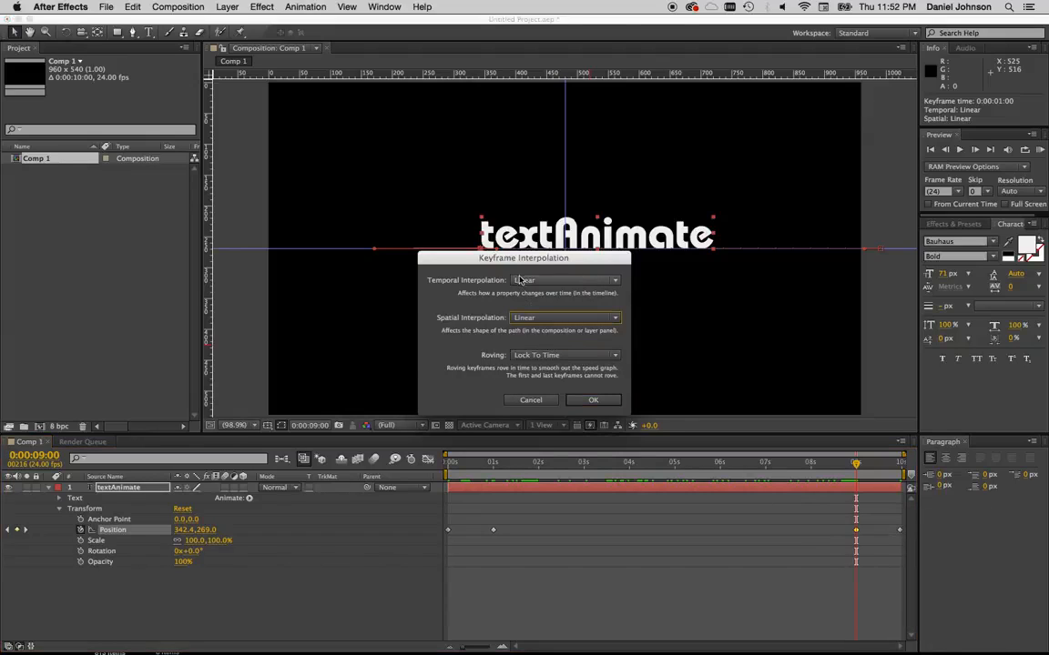
left_click(594, 399)
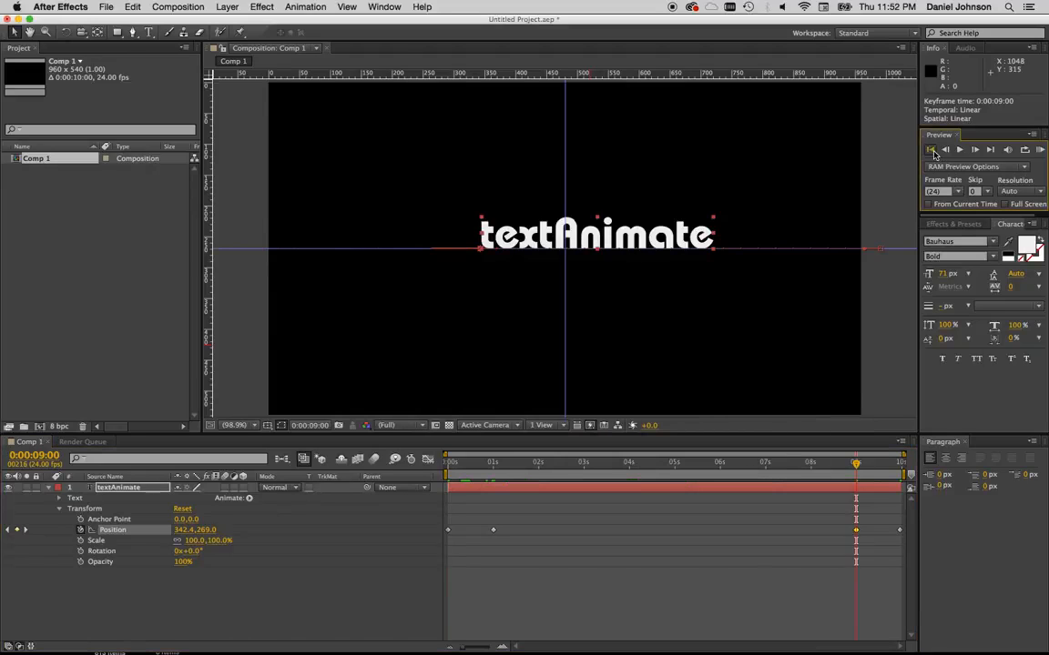
Preview the animation from the first frame, return to the start, and scrub to 0:00:01:04 to inspect the slowdown after the second keyframe
left_click(930, 148)
left_click(959, 150)
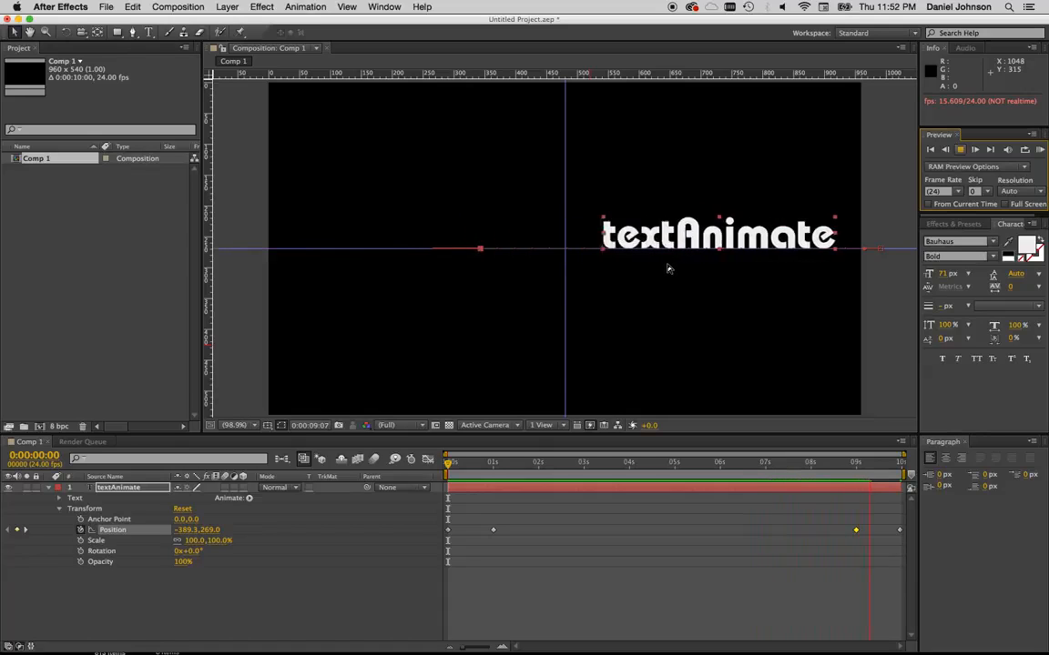
left_click(932, 150)
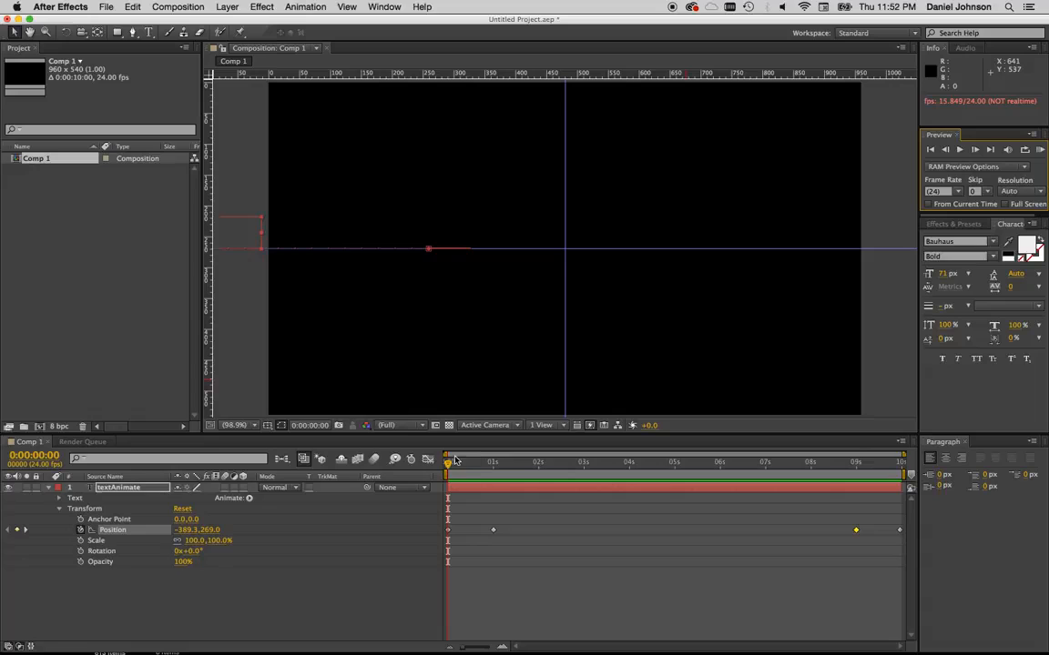
left_click_drag(449, 464, 501, 464)
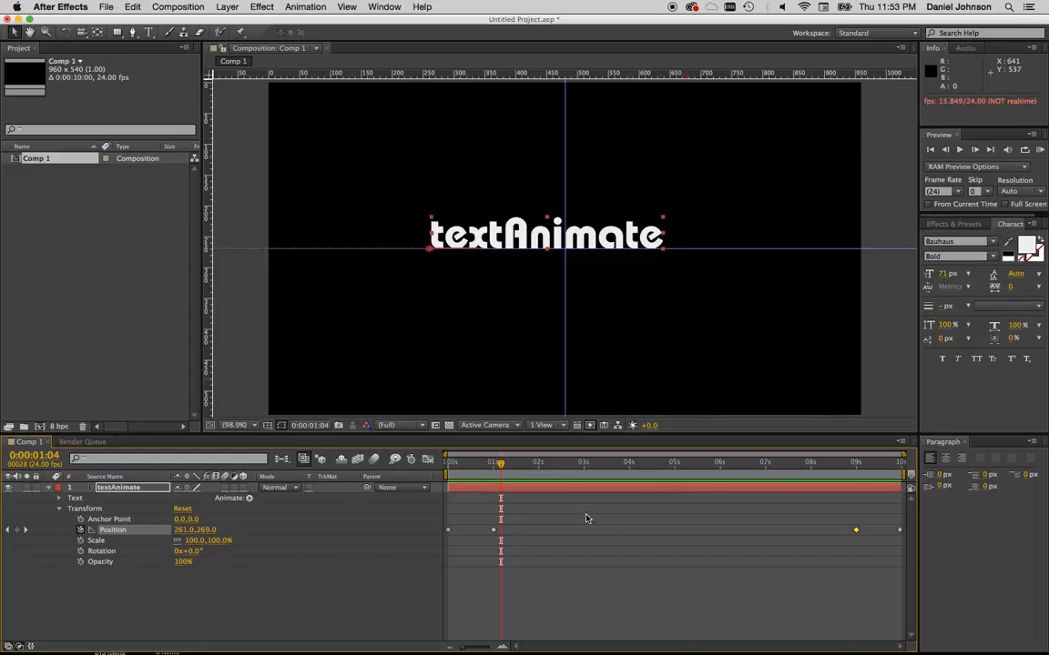
Apply Easy Ease In to the Position keyframe at 0:00:01:00
mouse_move(500, 465)
left_mouse_down()
mouse_move(454, 466)
mouse_move(511, 466)
mouse_move(492, 469)
left_mouse_up()
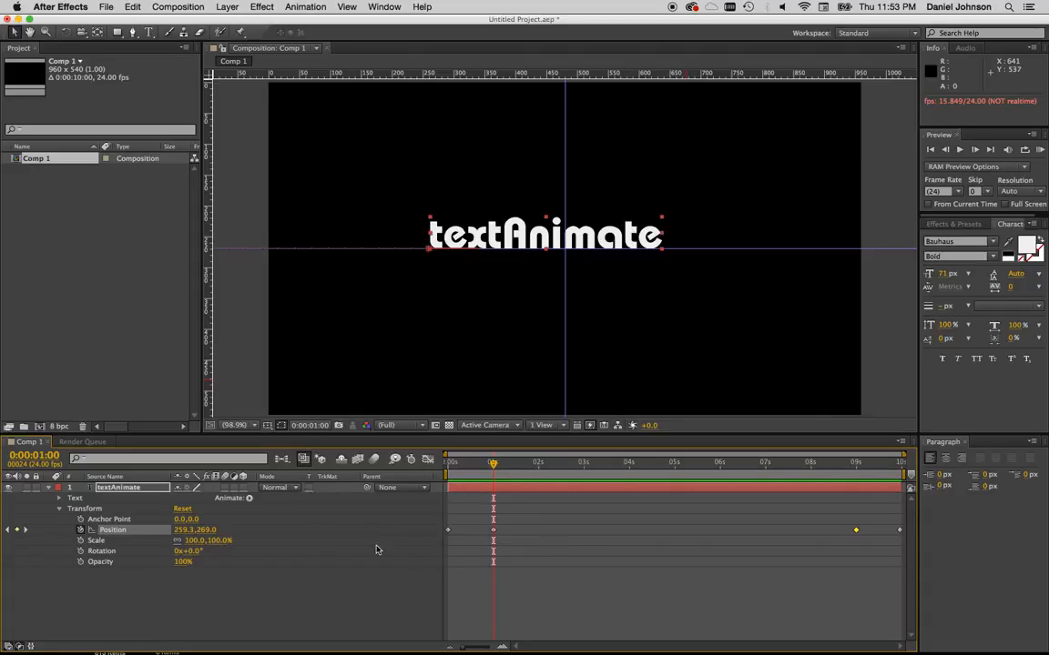
right_click(494, 532)
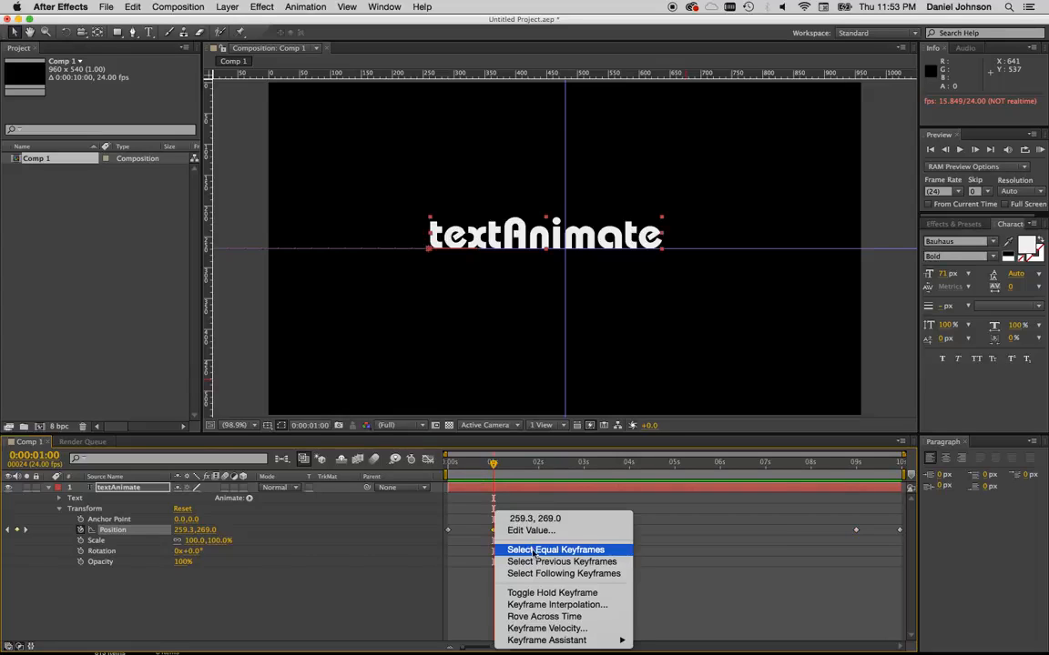
mouse_move(546, 640)
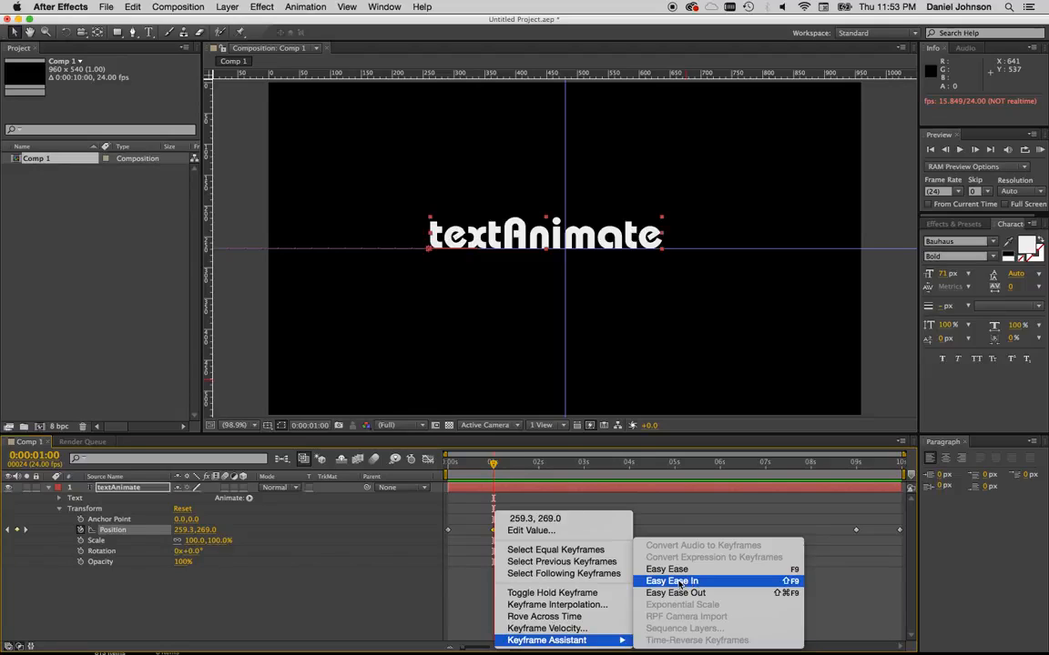
left_click(678, 582)
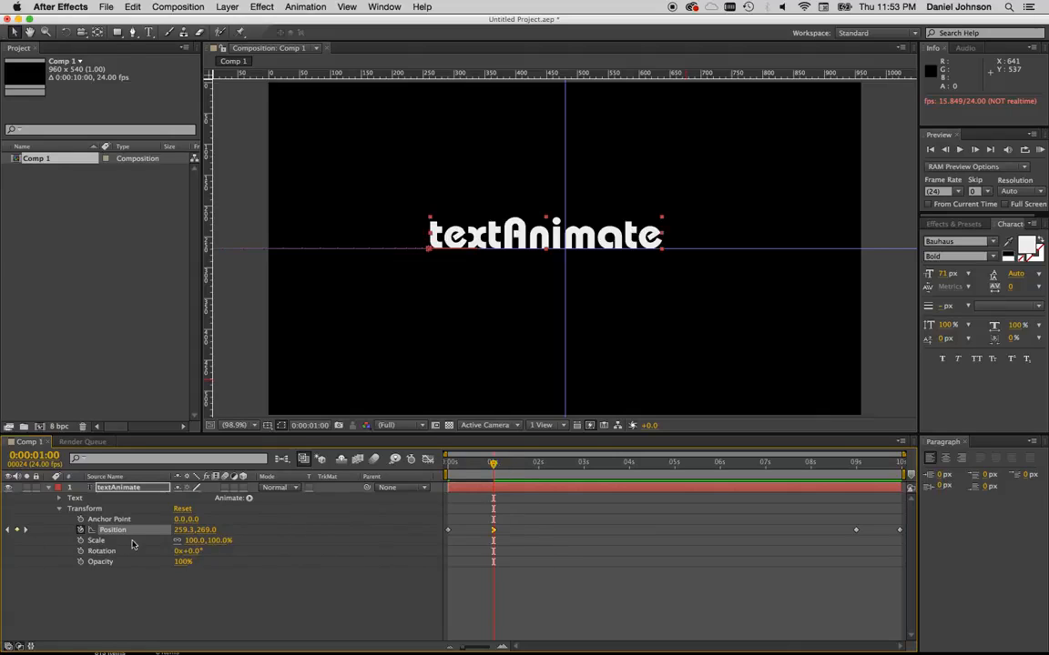
Apply Easy Ease Out to the Position keyframe at 0:00:09:00
left_click(25, 530)
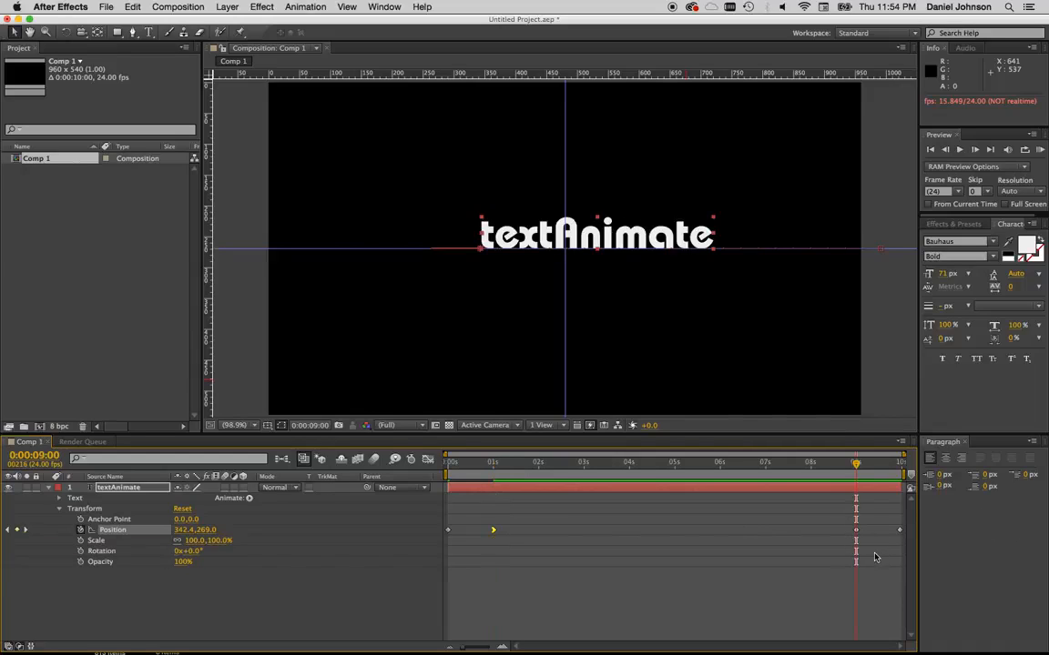
left_click(492, 530)
right_click(856, 533)
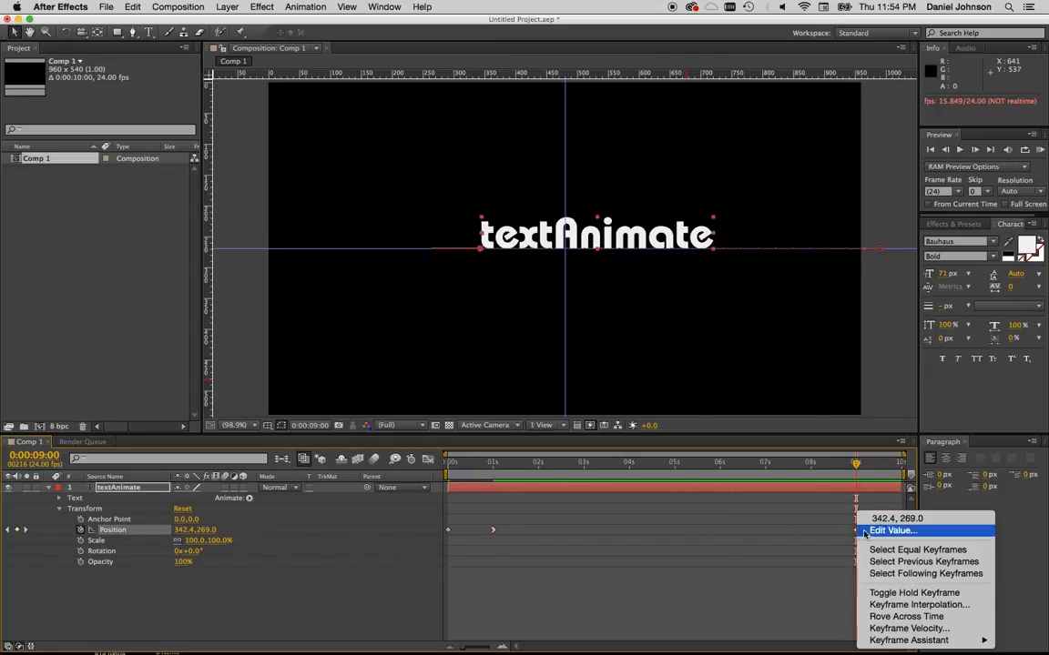
mouse_move(915, 639)
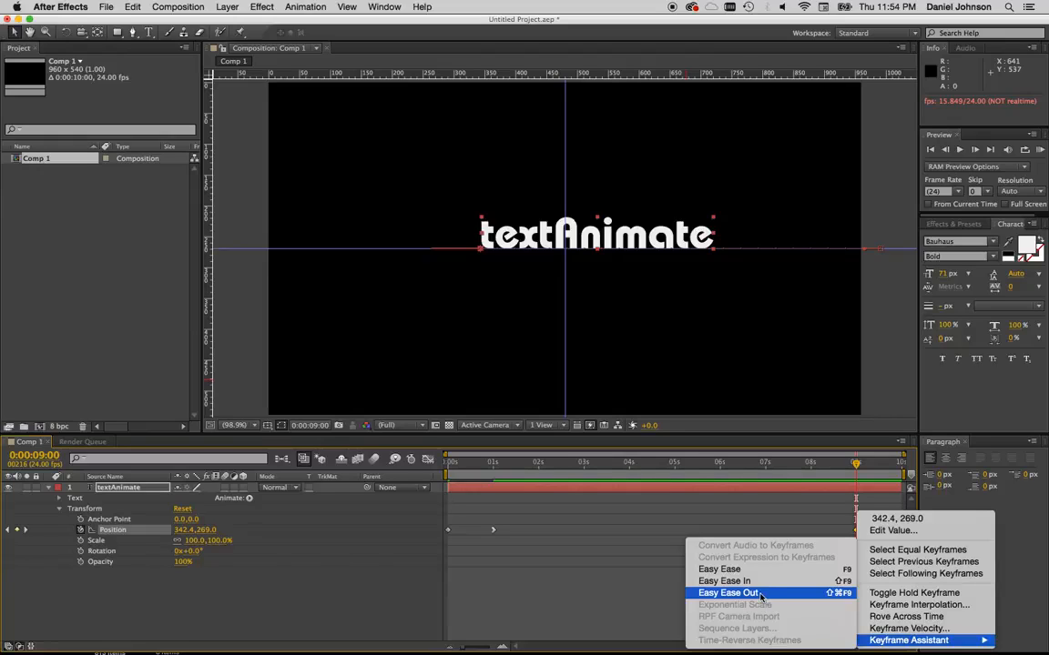
left_click(728, 593)
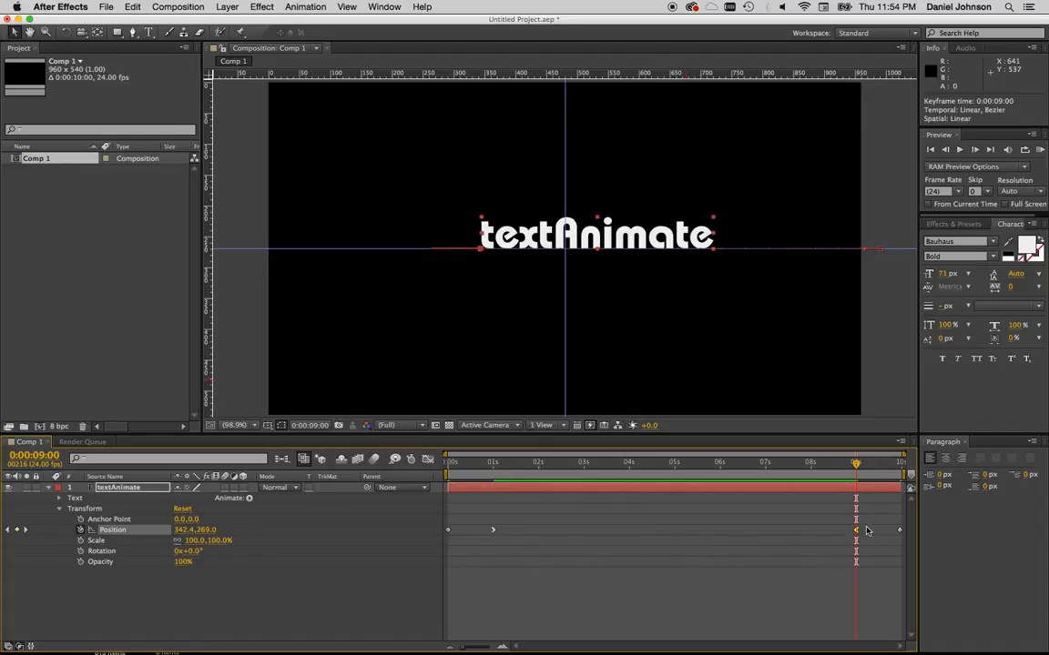
Preview the eased animation from the first frame, return to the start, and scrub the slide-in to 0:00:00:11 to inspect the text's motion
mouse_move(901, 535)
left_click_drag(856, 465, 824, 467)
left_click_drag(800, 467, 802, 466)
left_click(930, 151)
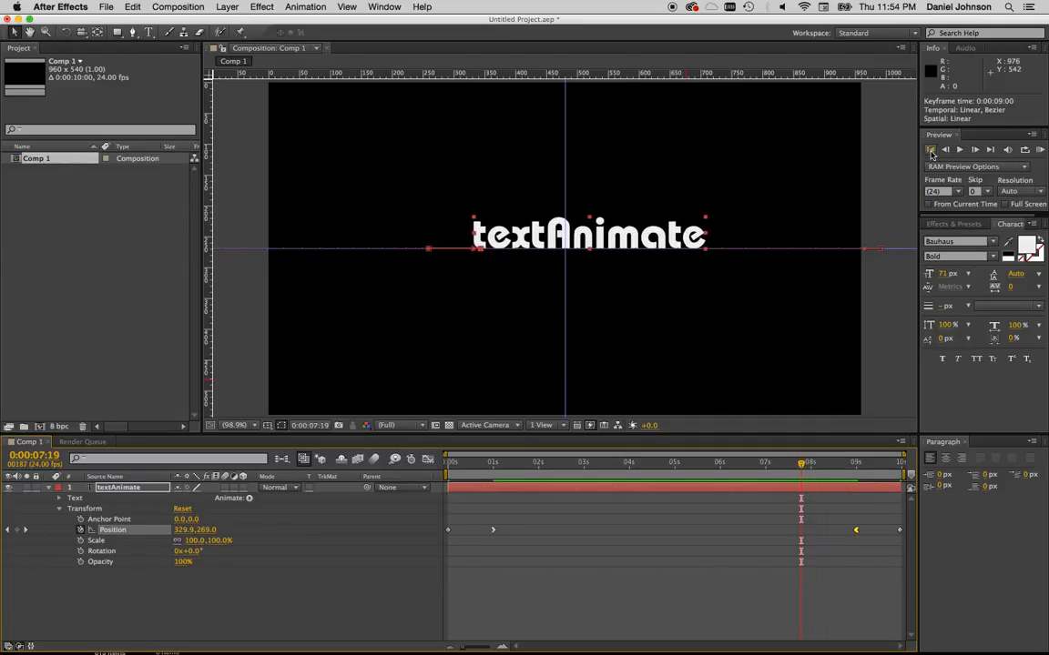
key("space")
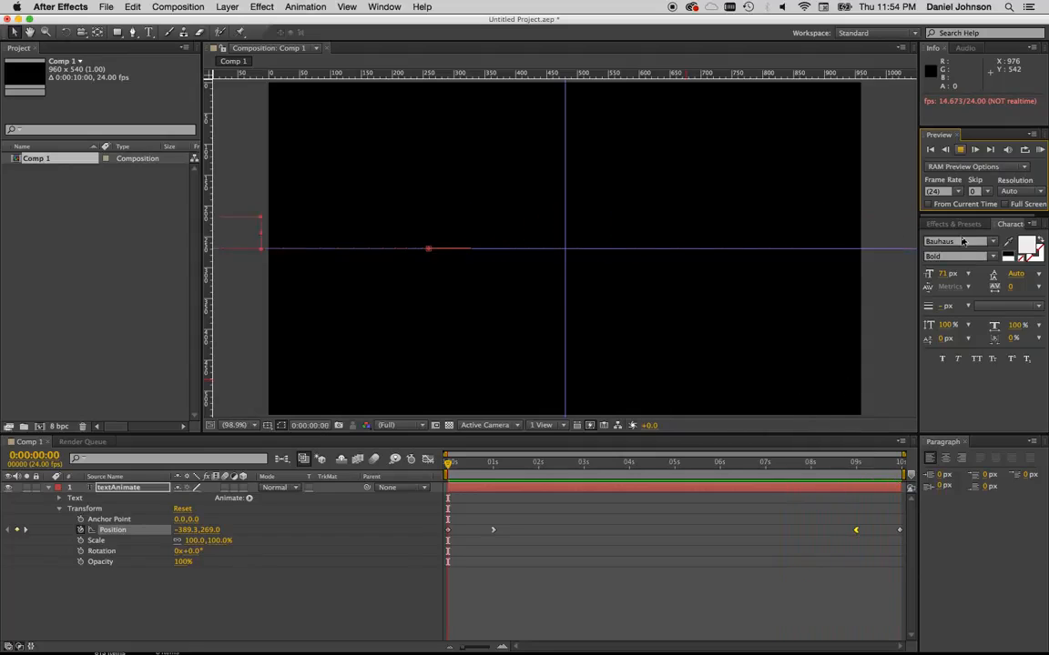
left_click(932, 152)
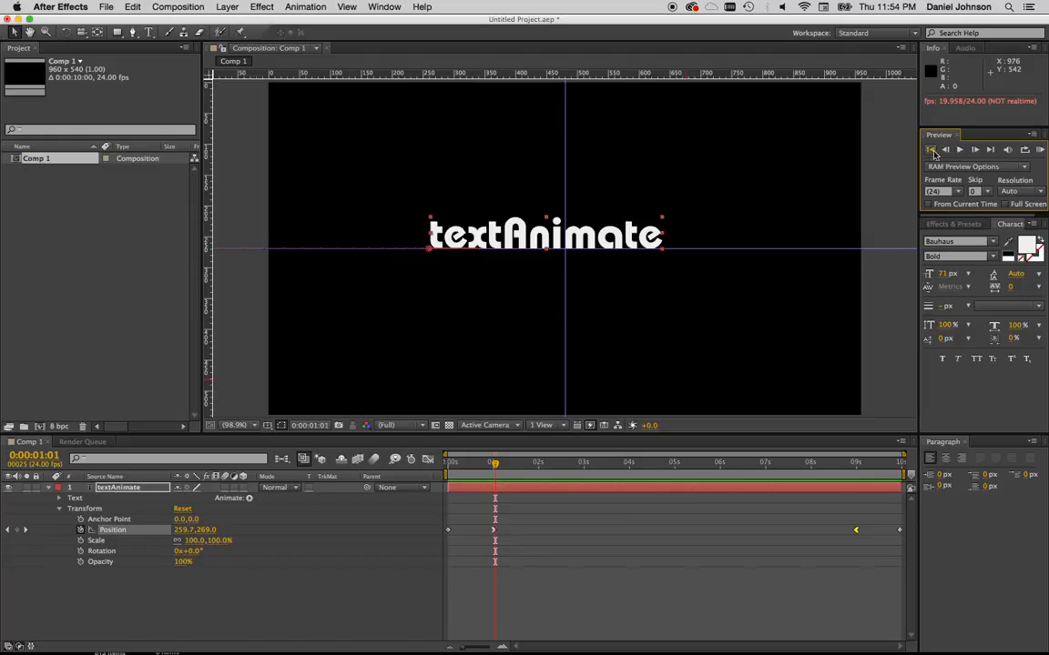
left_click(932, 152)
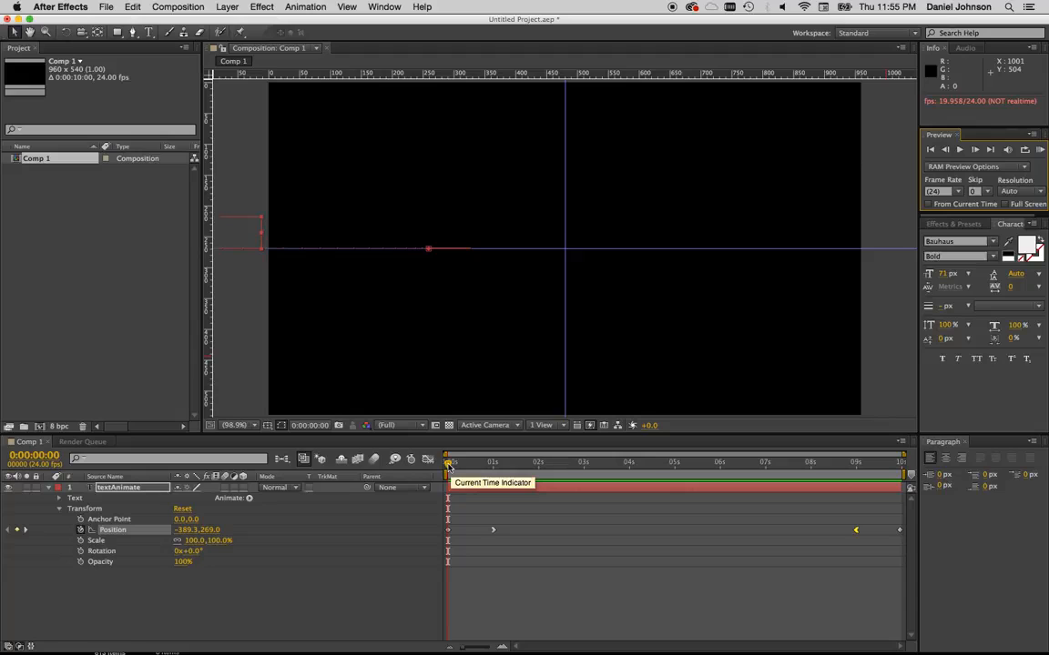
left_click_drag(449, 467, 474, 470)
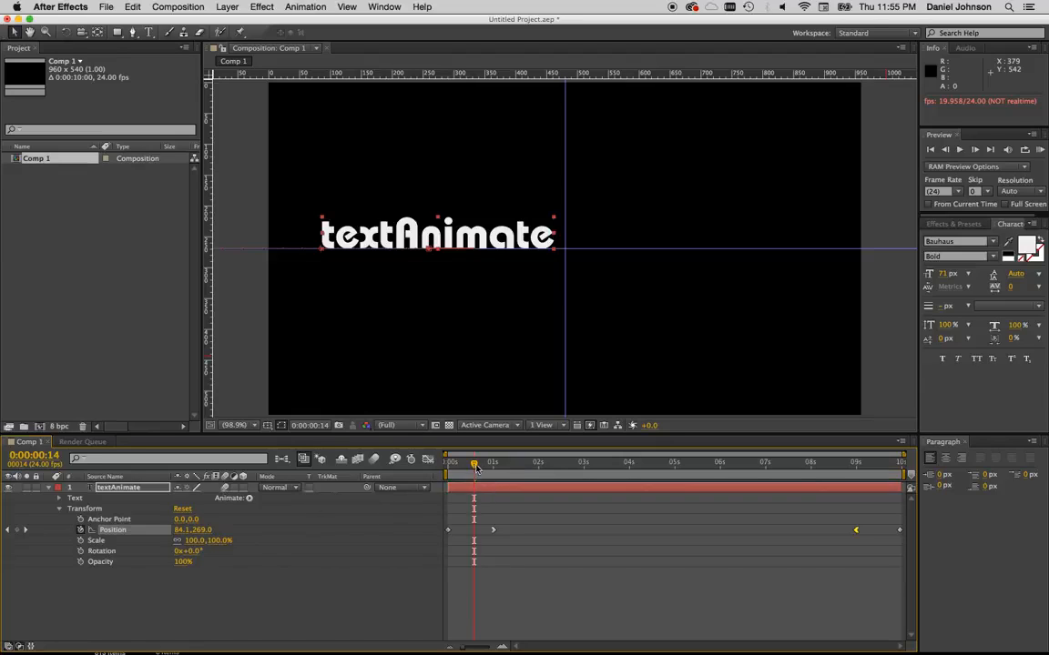
mouse_move(474, 466)
left_mouse_down()
mouse_move(448, 469)
mouse_move(494, 473)
mouse_move(449, 477)
mouse_move(498, 477)
mouse_move(490, 465)
mouse_move(463, 466)
mouse_move(631, 482)
mouse_move(469, 479)
left_mouse_up()
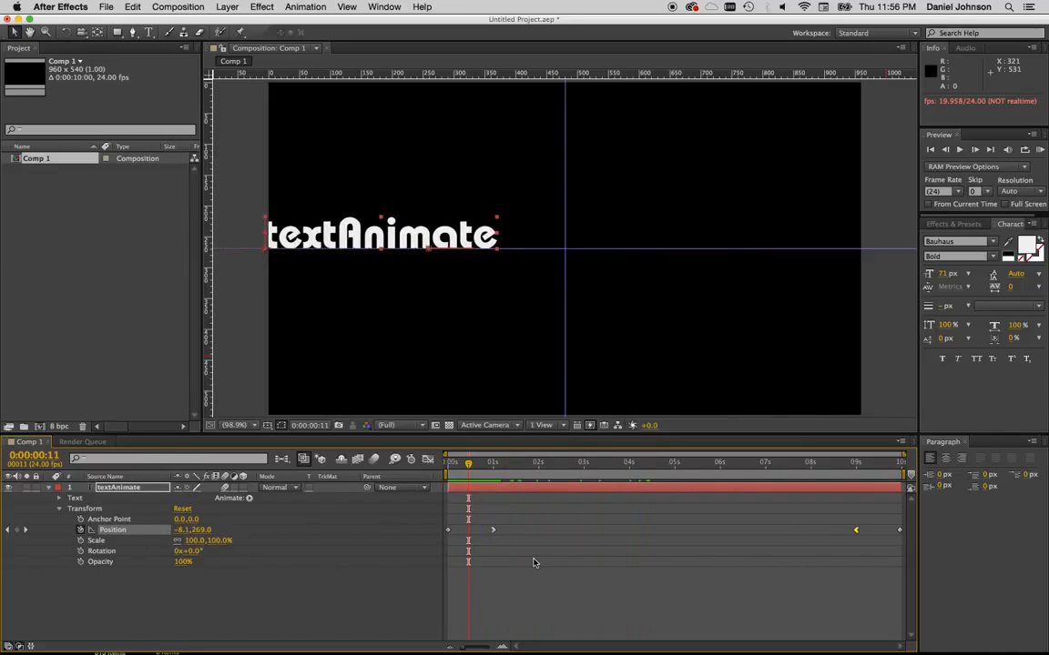
Add Comp 1 to the render queue and confirm its render settings with Best quality and Full resolution
left_click(176, 8)
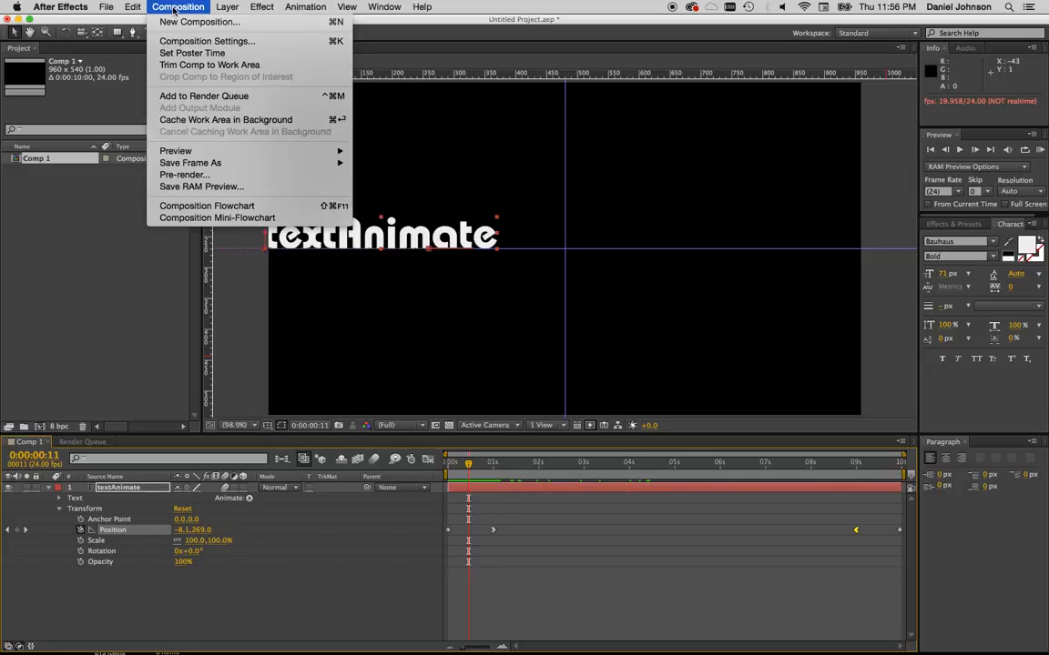
left_click(221, 97)
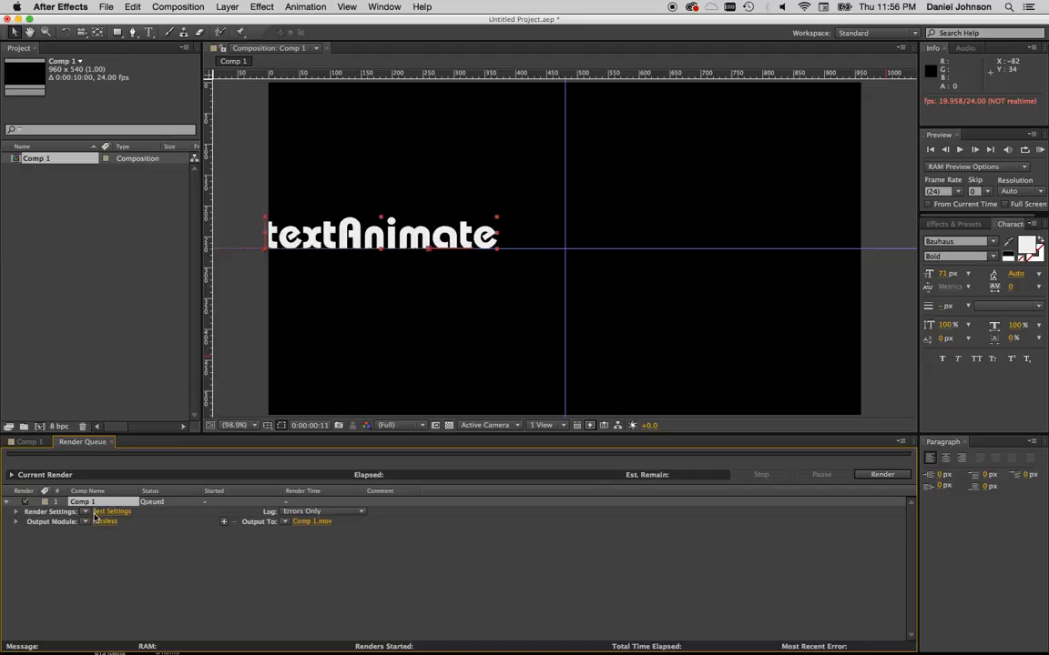
left_click(109, 515)
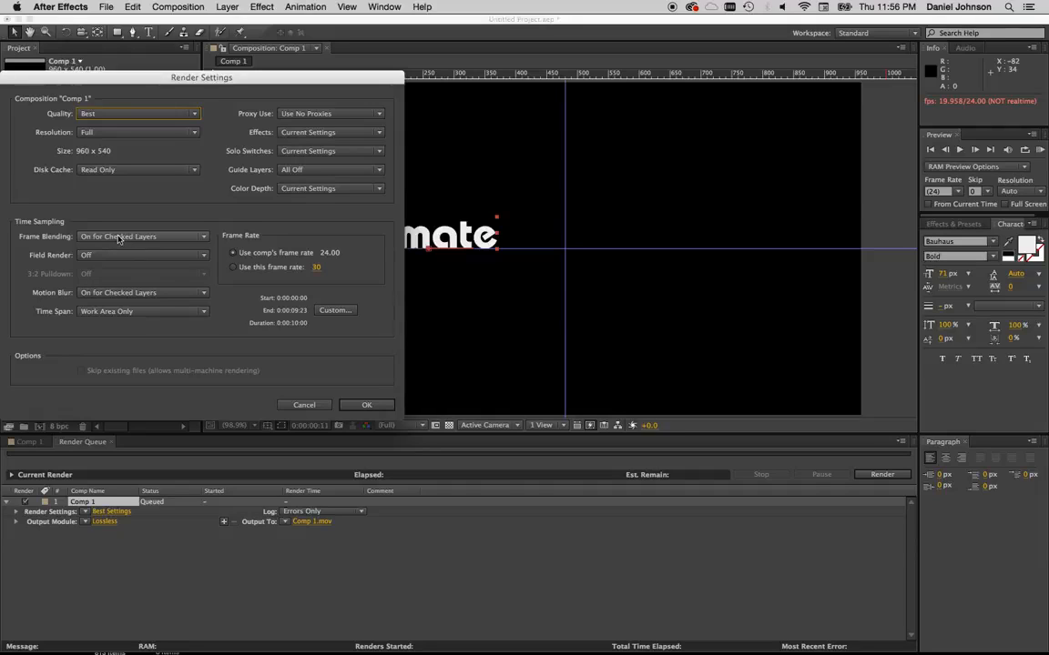
left_click(369, 405)
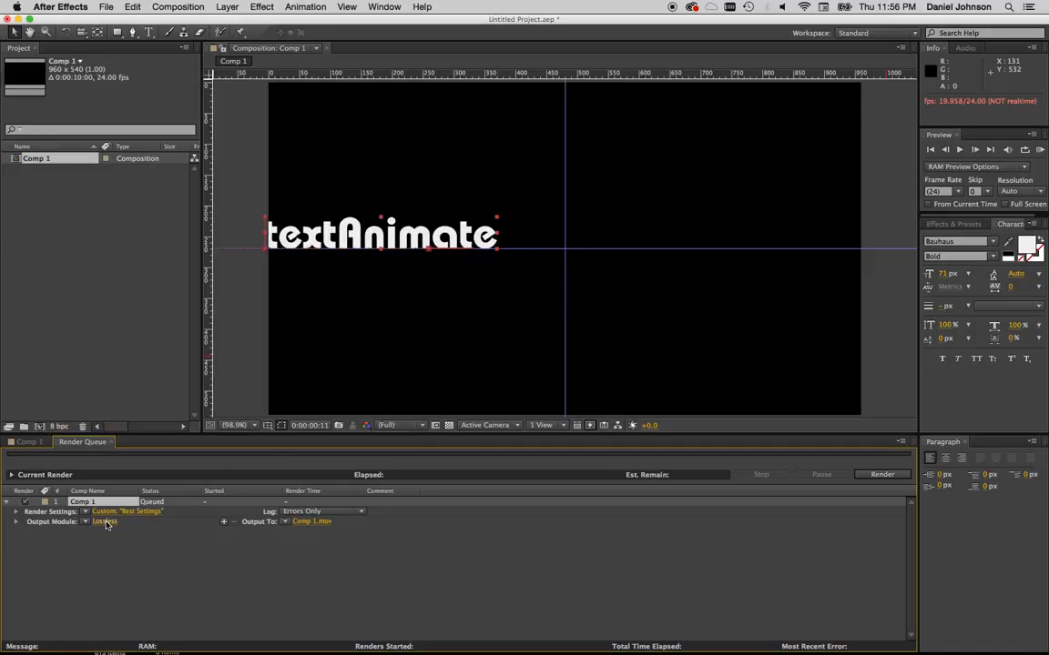
Set the output module format of the queued Comp 1 to H.264
left_click(106, 522)
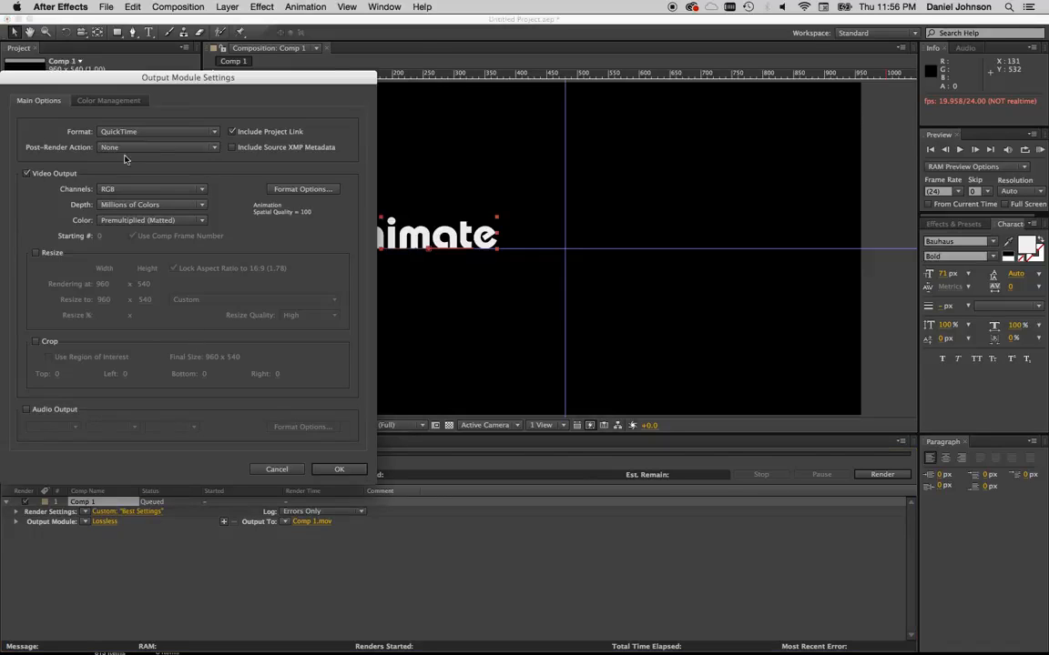
left_click(109, 129)
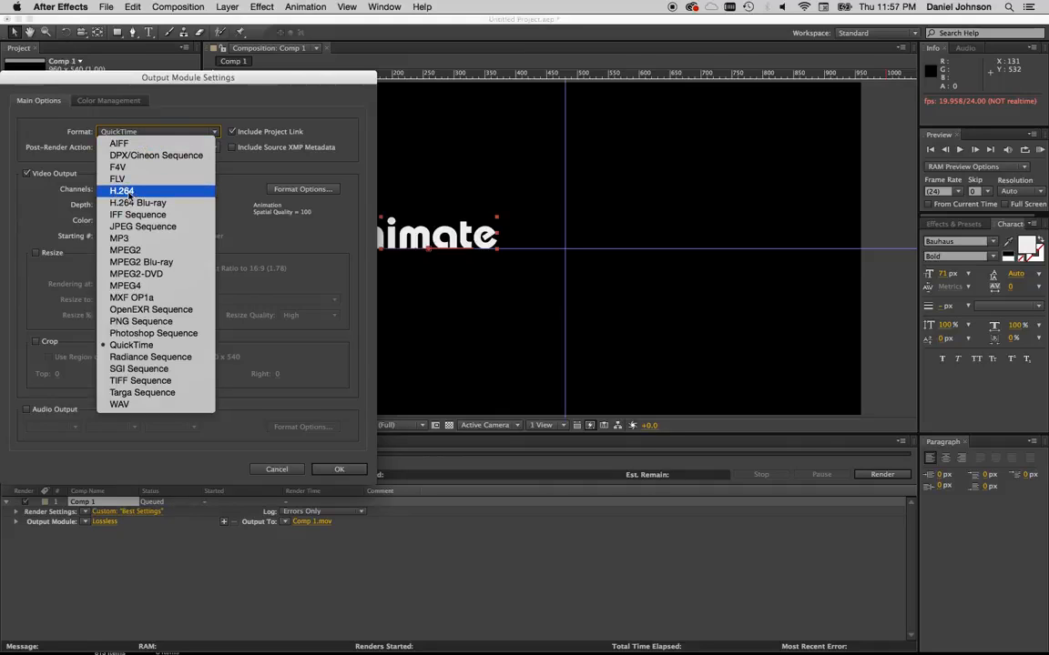
left_click(143, 191)
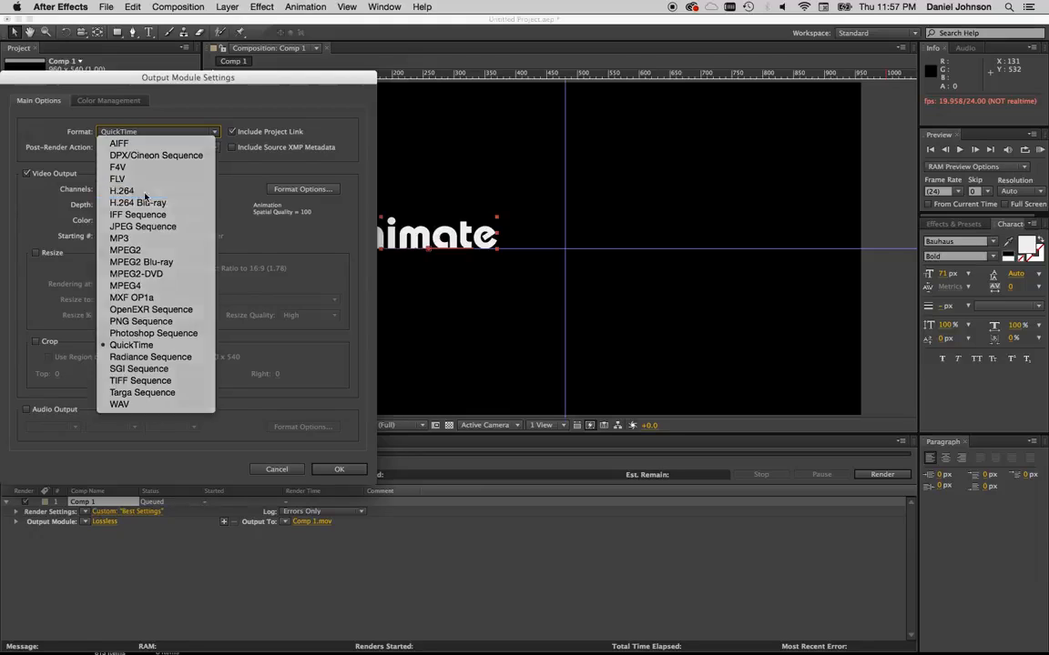
left_click(338, 469)
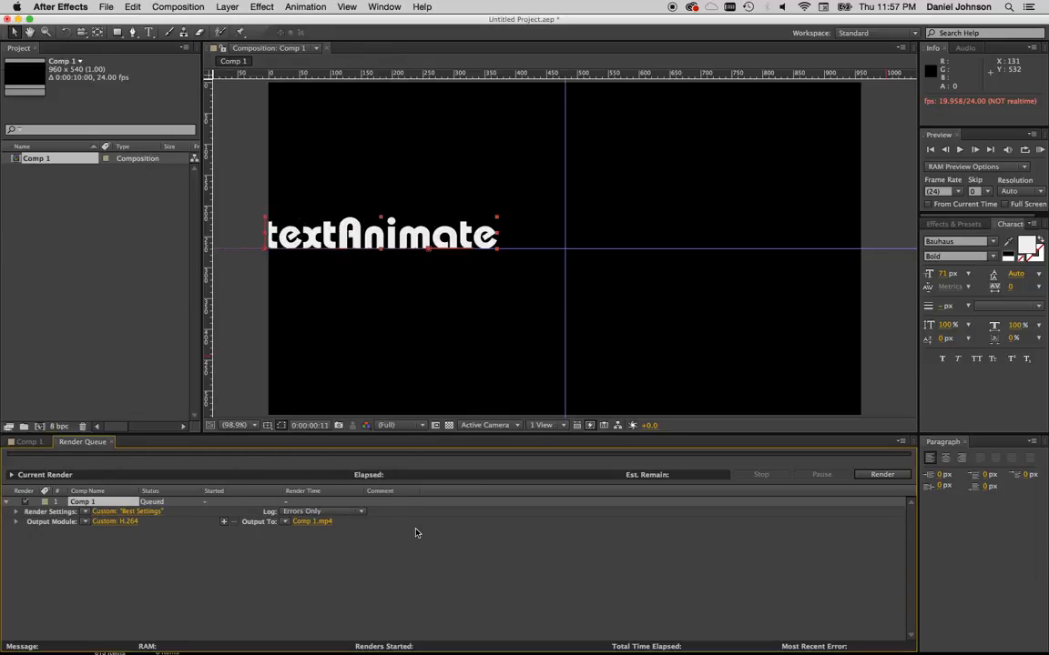
Set the output file to motion.mp4 in the Desktop's demo folder and render the queued composition
left_click(312, 523)
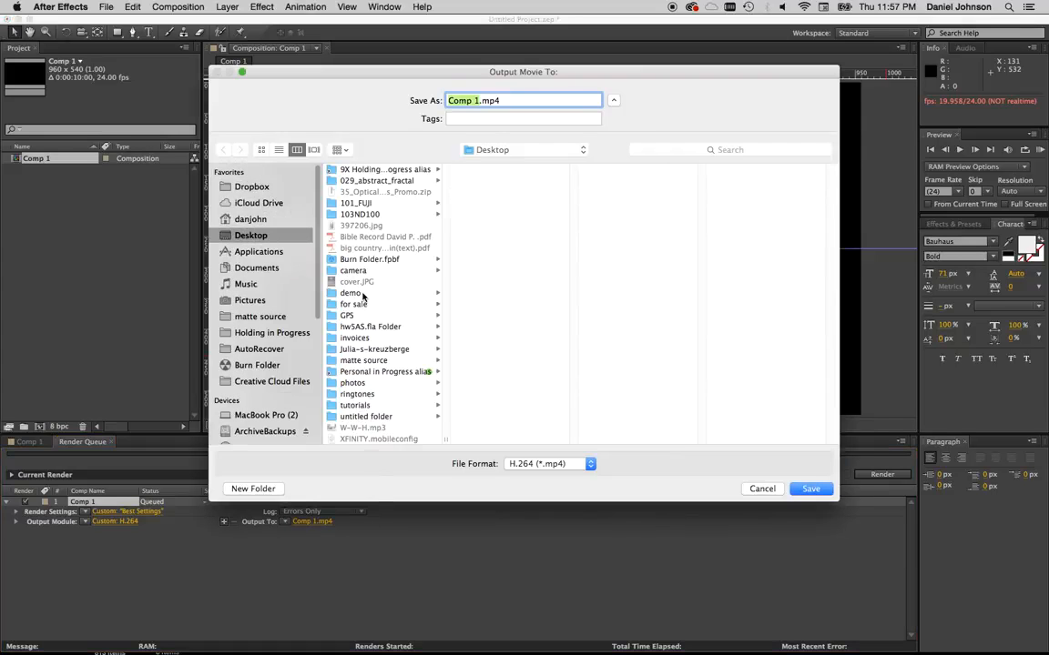
left_click(355, 293)
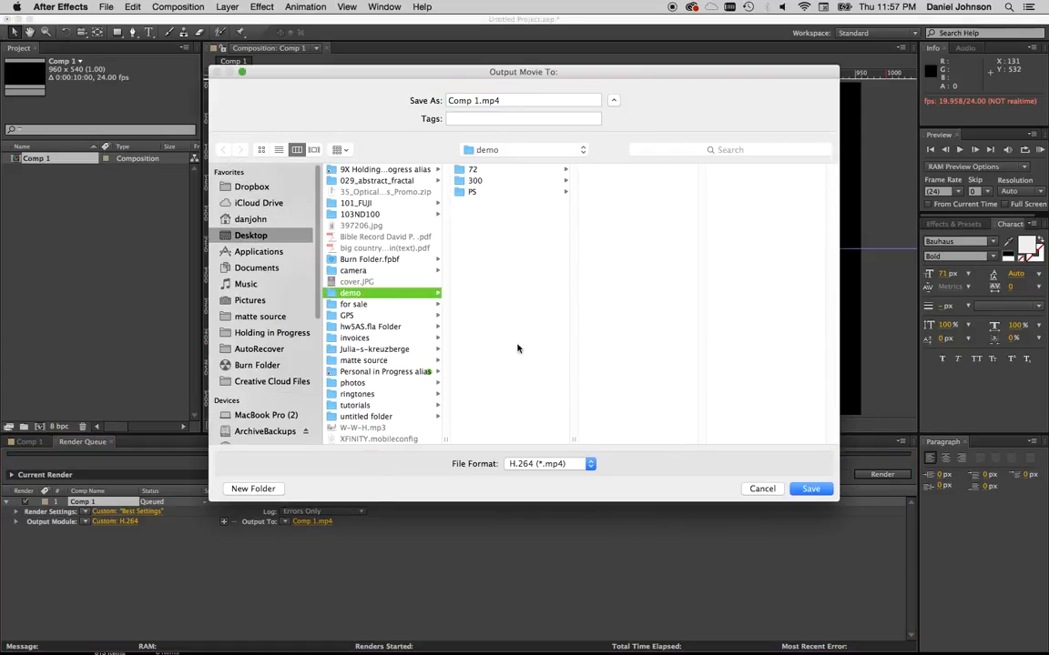
left_click(478, 102)
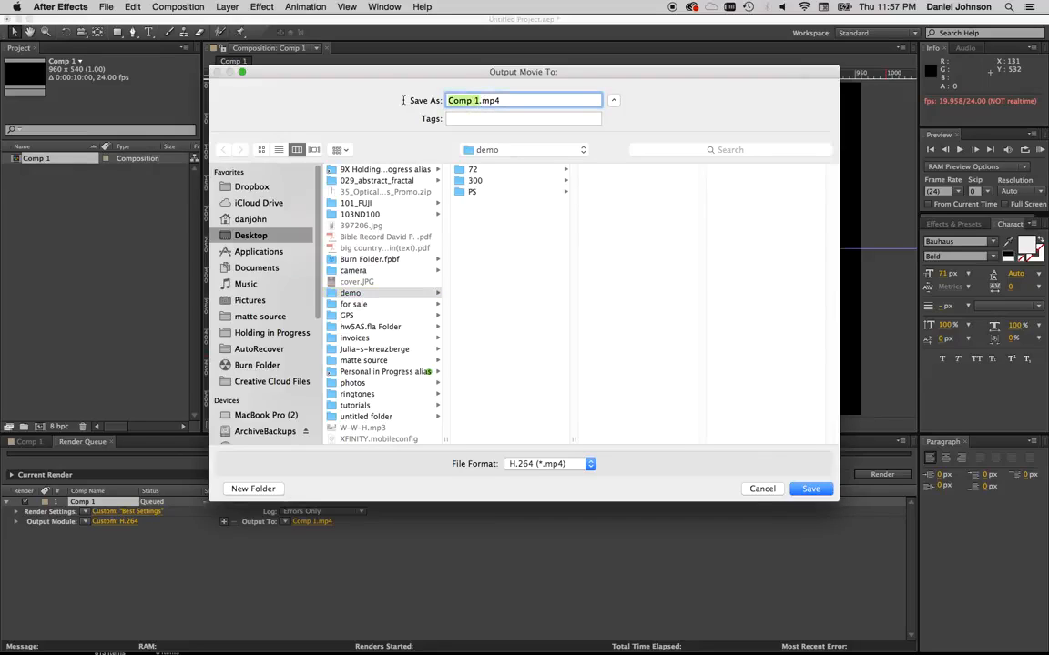
type("motion")
left_click(824, 491)
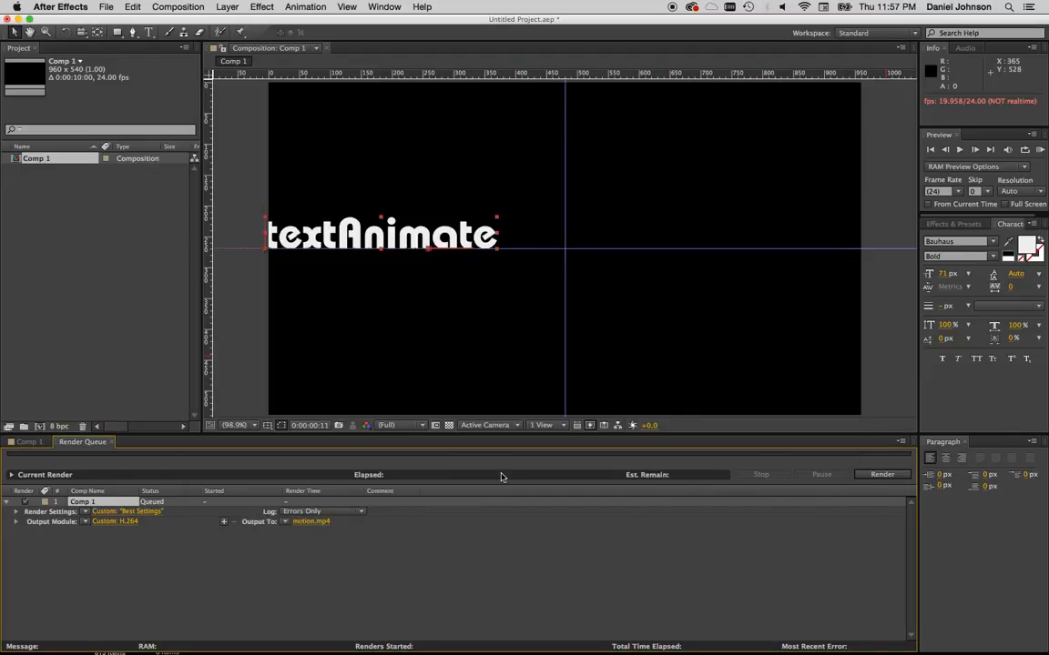
left_click(880, 477)
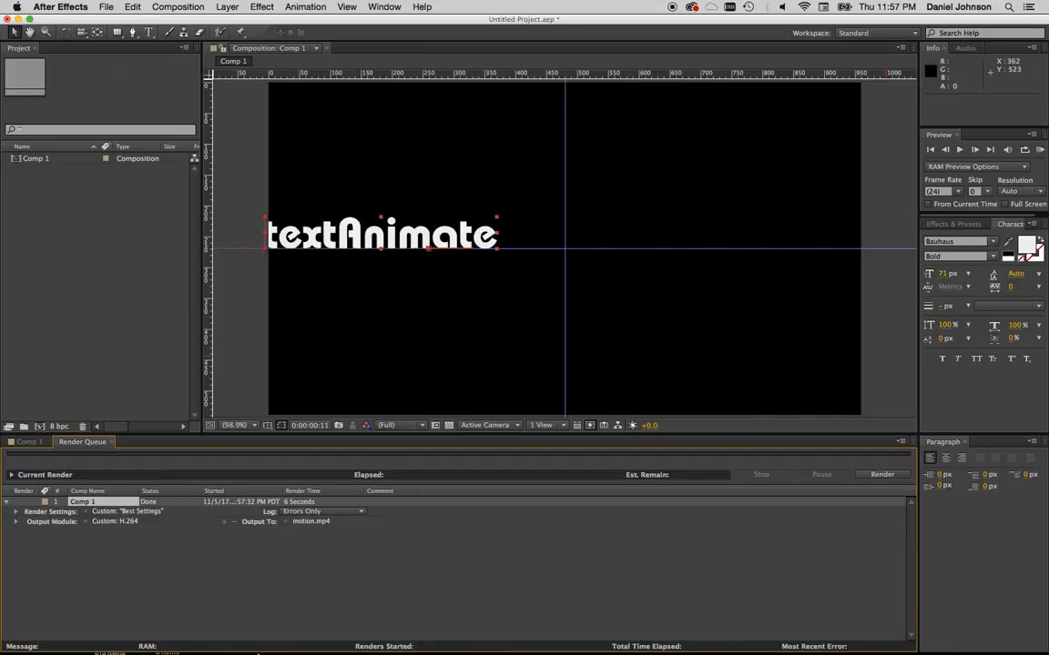
Switch to Finder, open motion.mp4 from the demo folder in QuickTime Player, and play the rendered movie
left_click(113, 639)
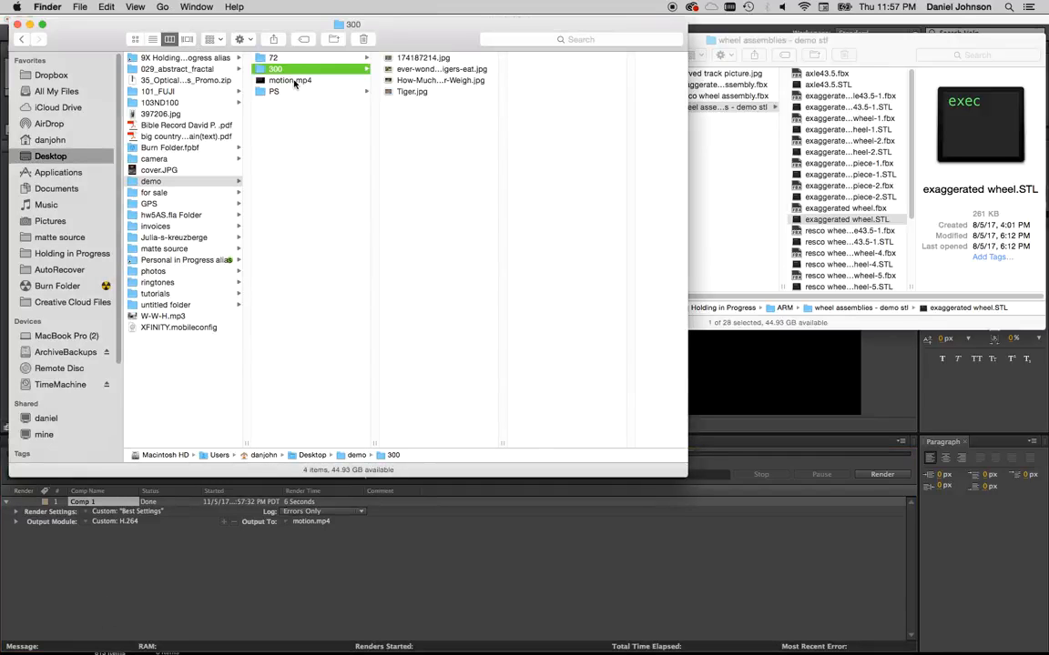
left_click(293, 81)
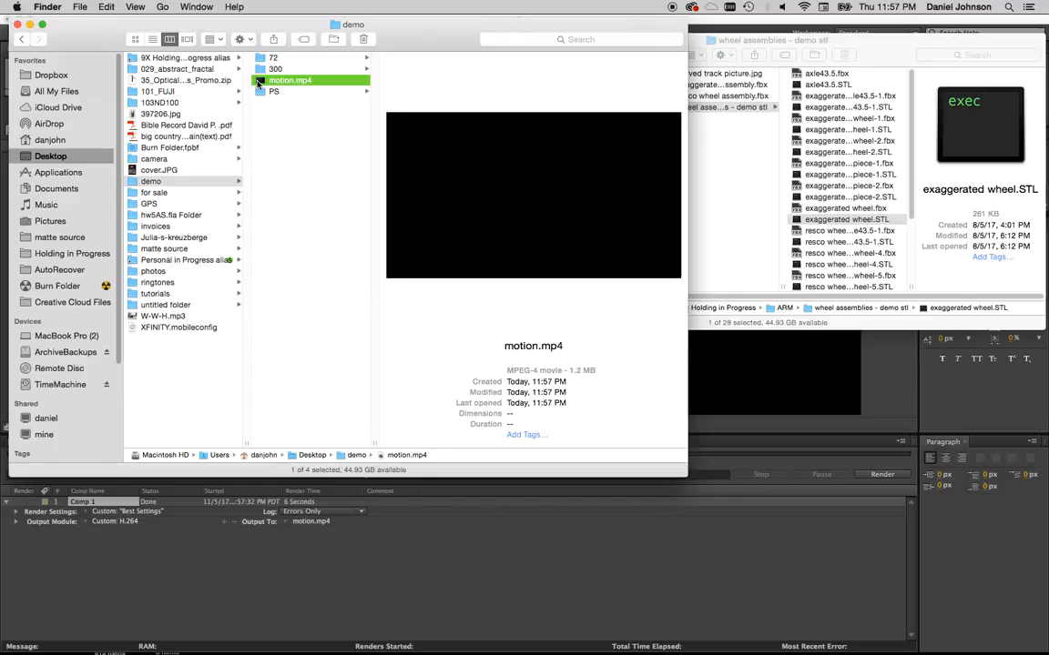
right_click(258, 83)
mouse_move(273, 96)
left_click(543, 95)
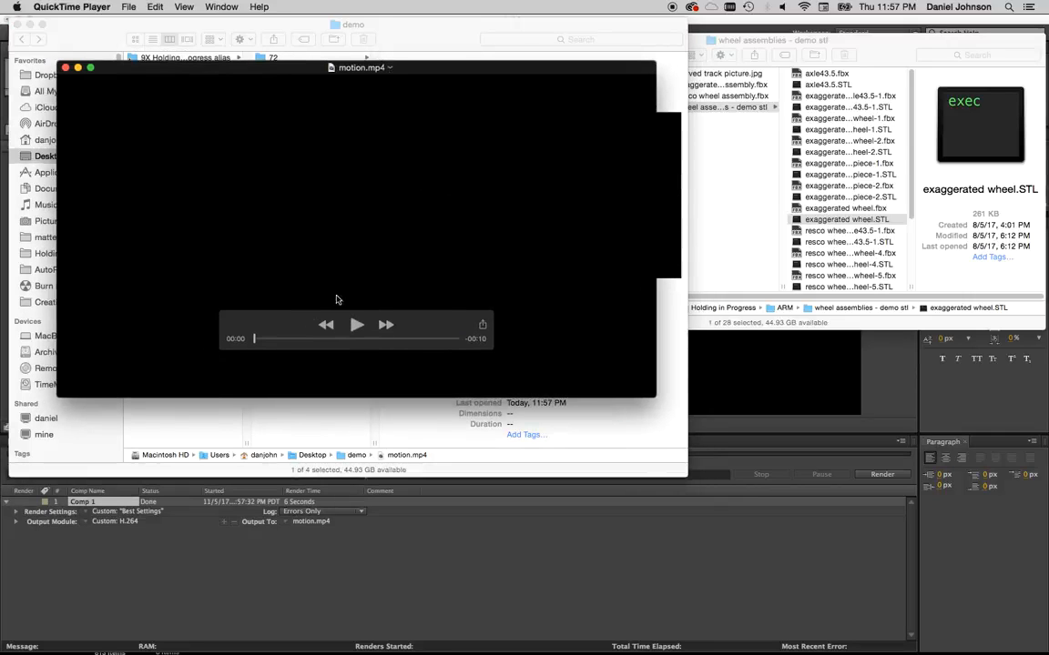
left_click(357, 328)
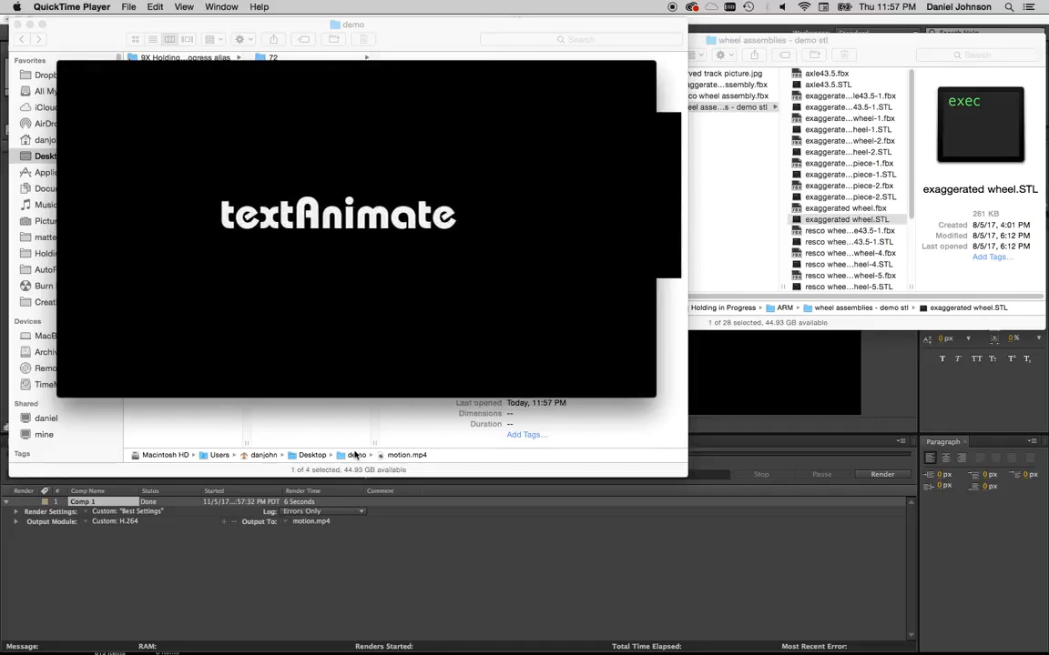